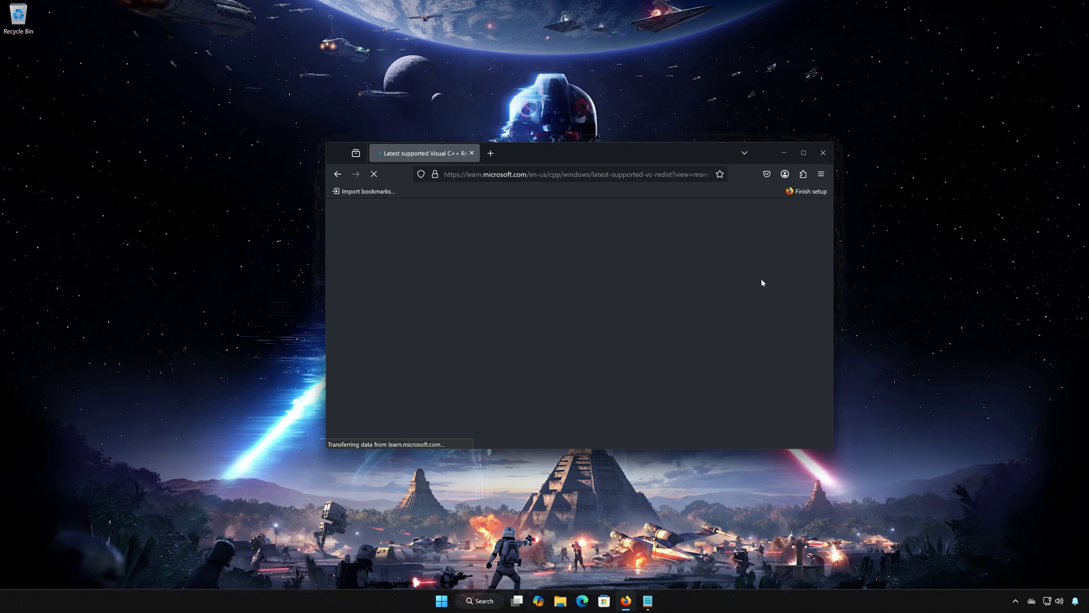
- Download the latest X86 and X64 Visual C++ Redistributable installers from the Microsoft page, and close the browser
scroll(749, 293, "down", 1)
scroll(747, 296, "down", 15)
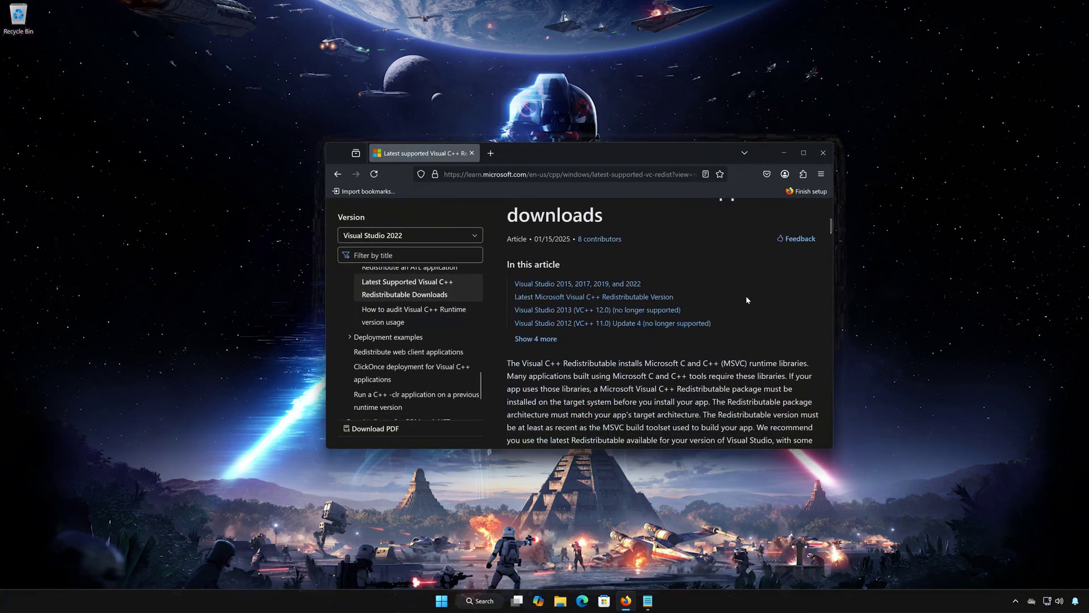
scroll(746, 300, "down", 3)
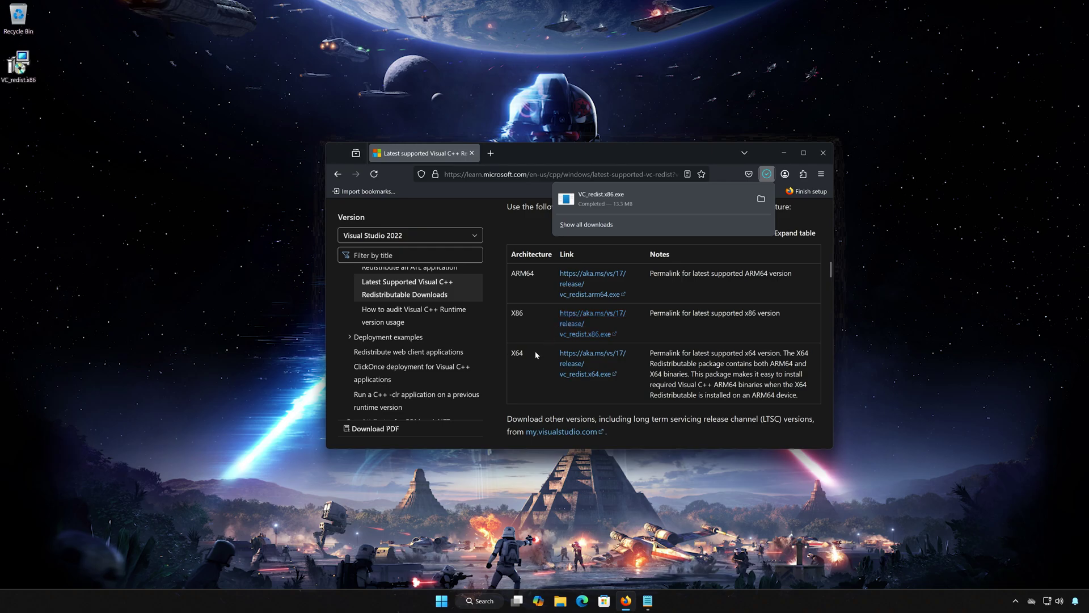
left_click(571, 364)
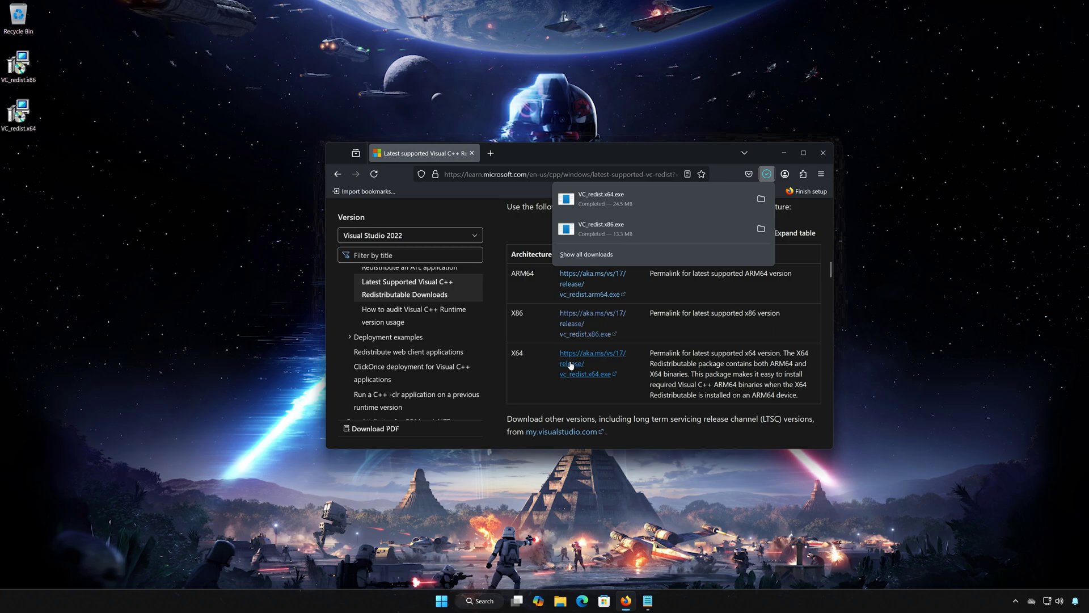
left_click(824, 153)
left_click(823, 153)
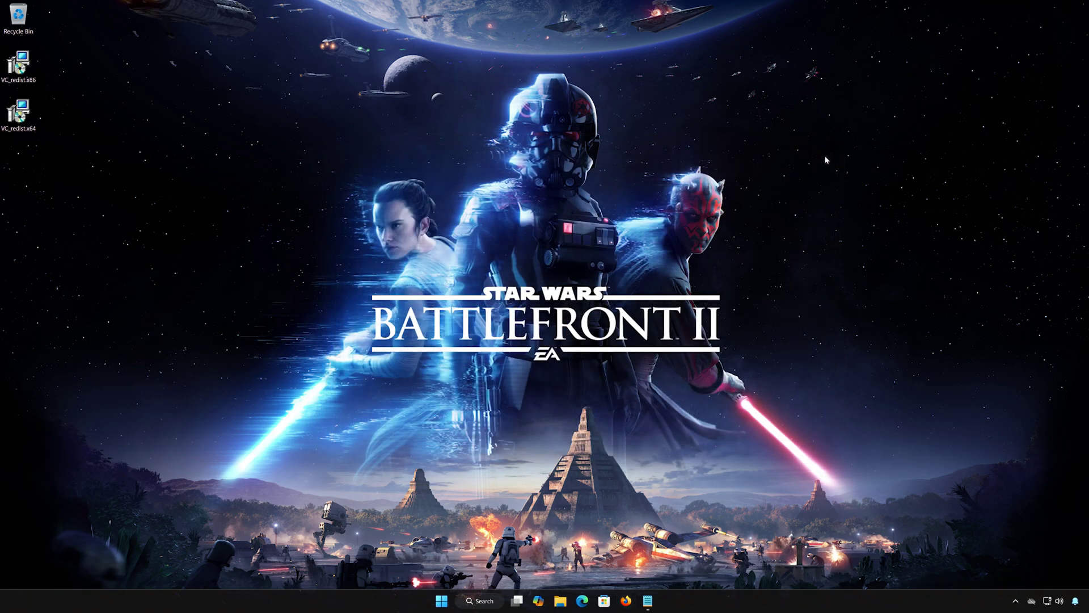
- Install the x86 Visual C++ 2015-2022 Redistributable from the desktop, accepting the license terms and allowing device changes, and close the setup
double_click(20, 73)
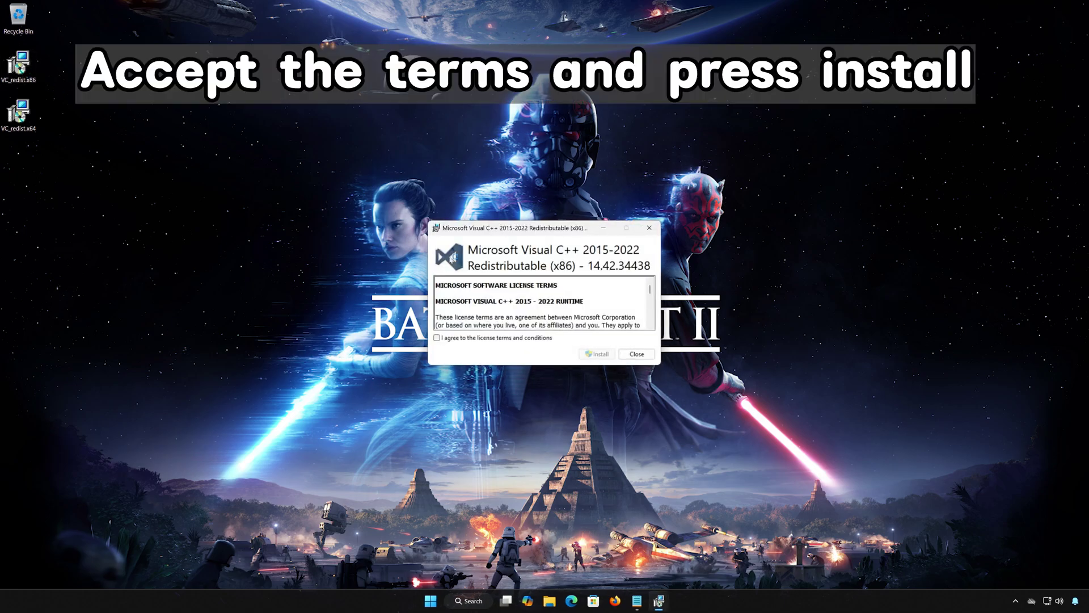
left_click(438, 338)
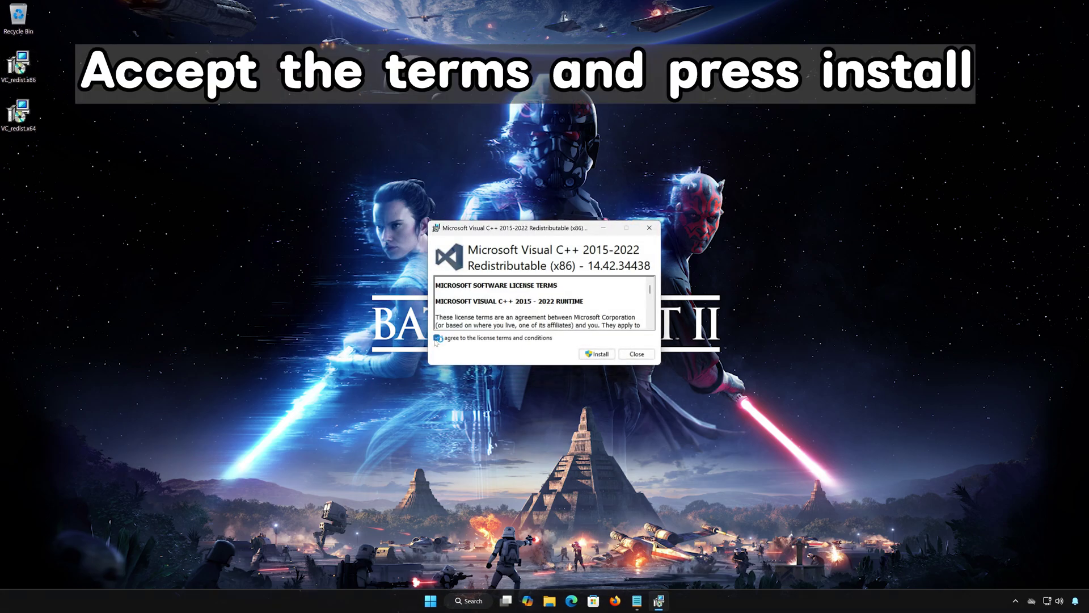
left_click(595, 355)
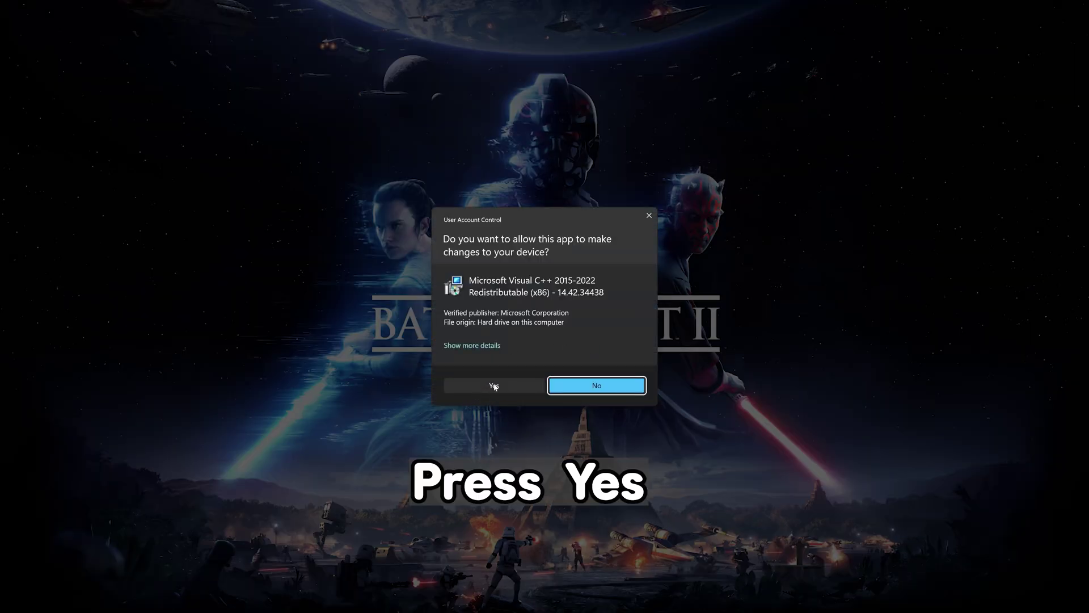
left_click(494, 386)
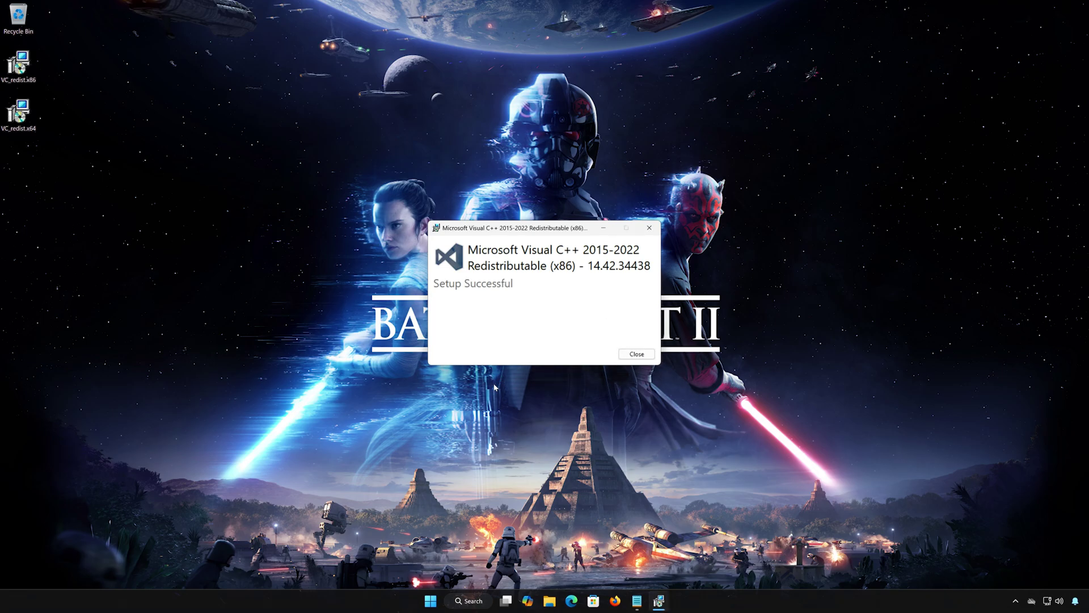
left_click(644, 354)
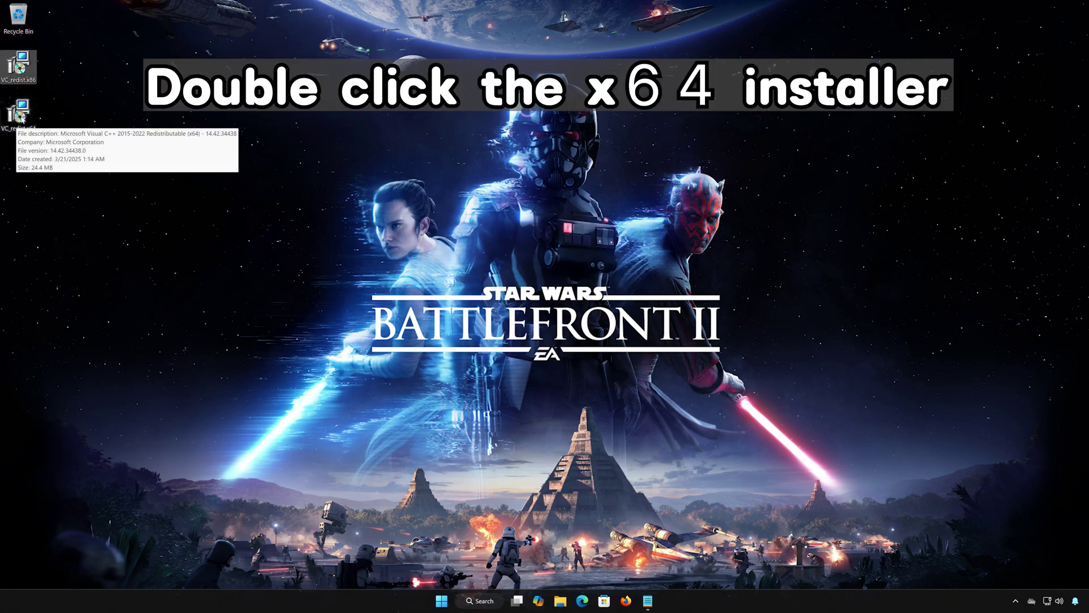
- Install the x64 Visual C++ 2015-2022 Redistributable from the desktop, accepting the license terms and allowing device changes, and close the setup
double_click(21, 118)
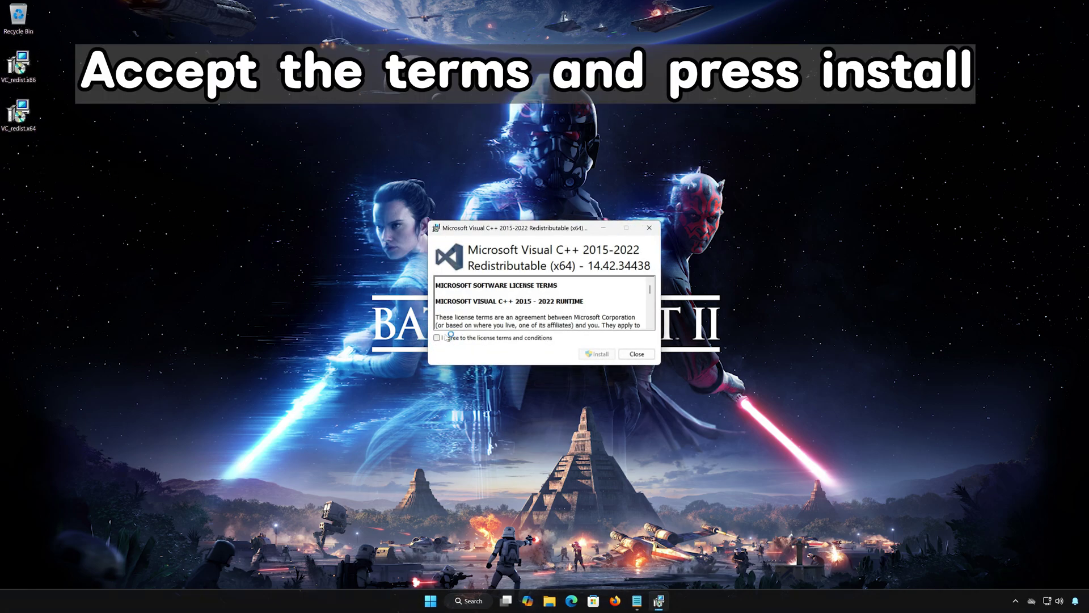
left_click(443, 337)
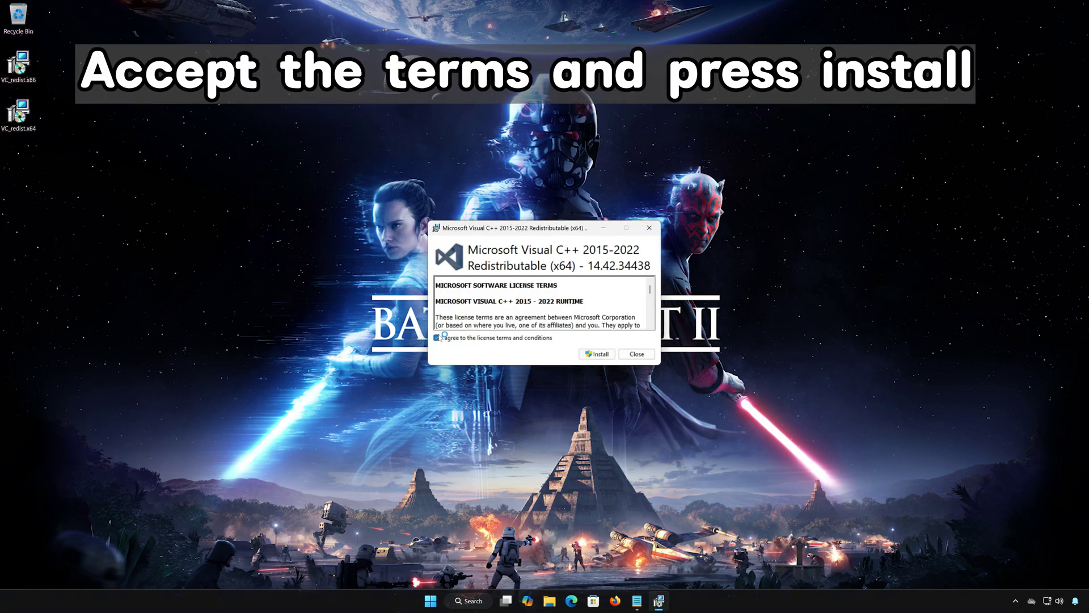
left_click(603, 352)
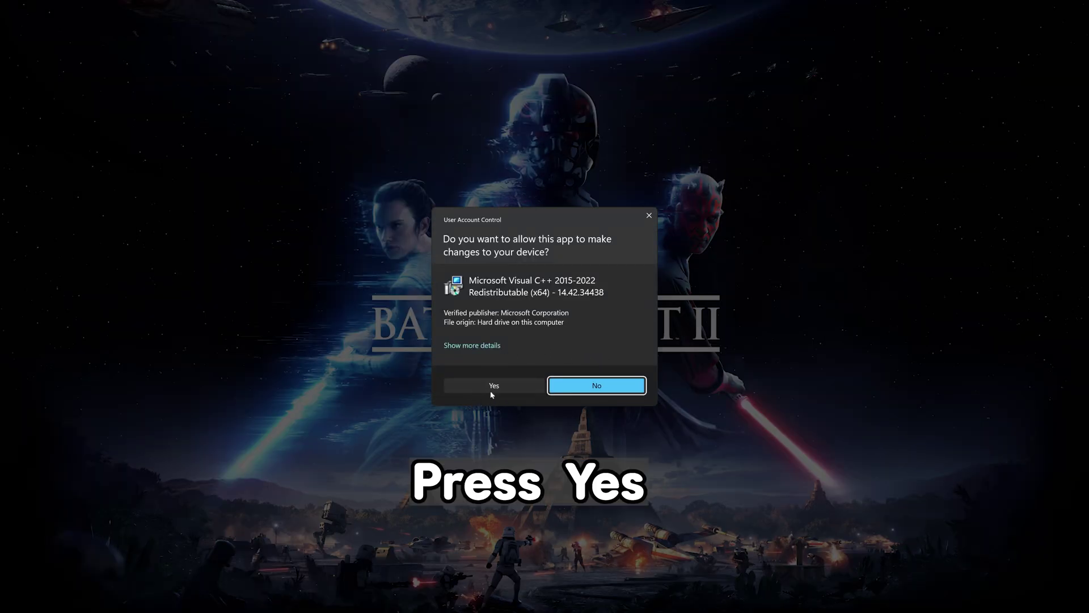
left_click(491, 387)
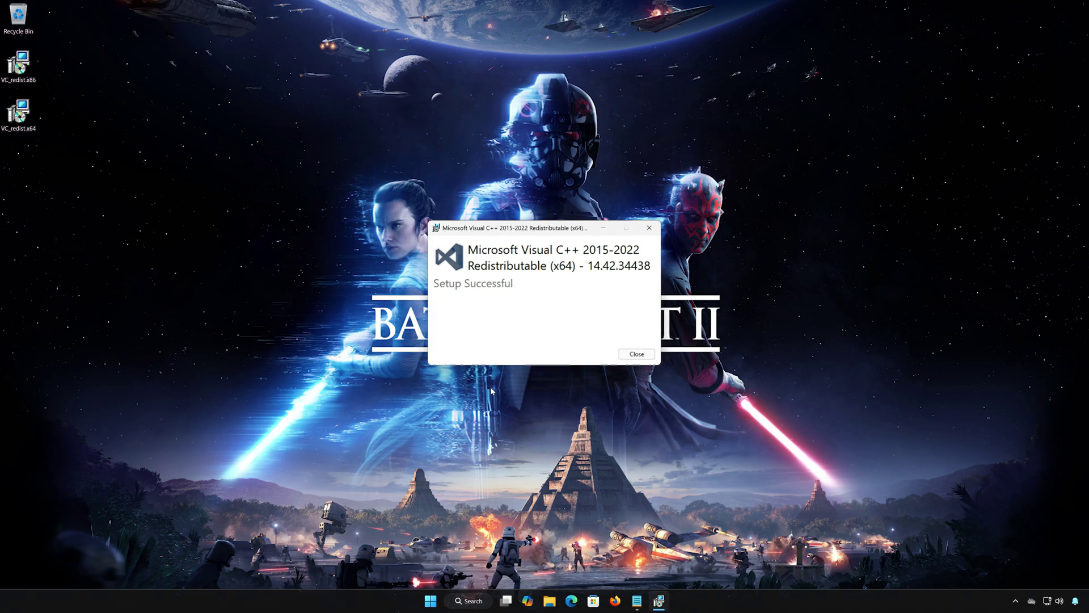
left_click(620, 356)
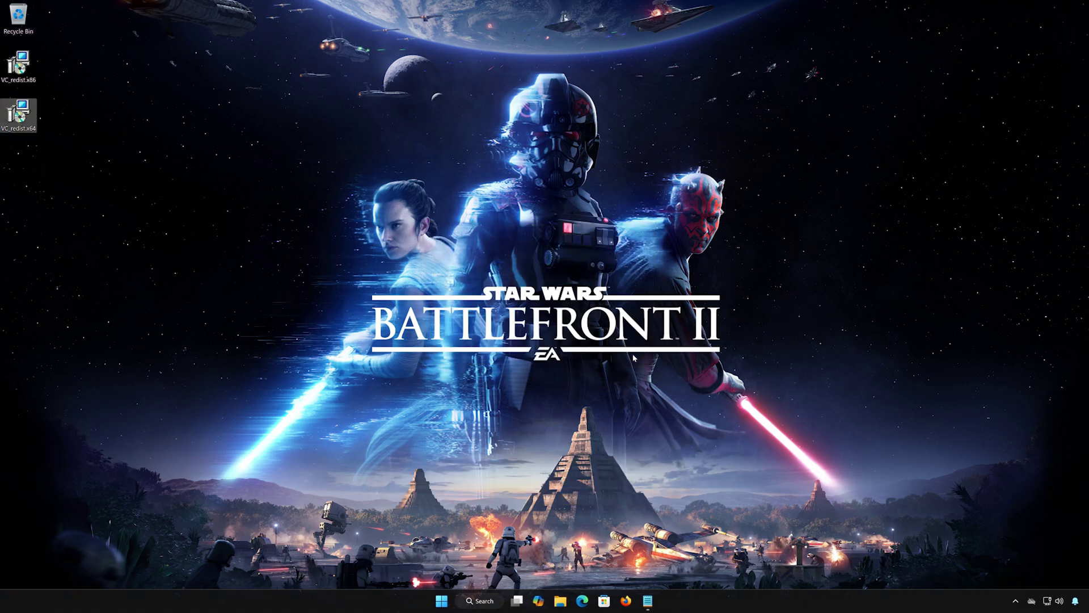
- Restart the computer
left_click(441, 600)
left_click(667, 566)
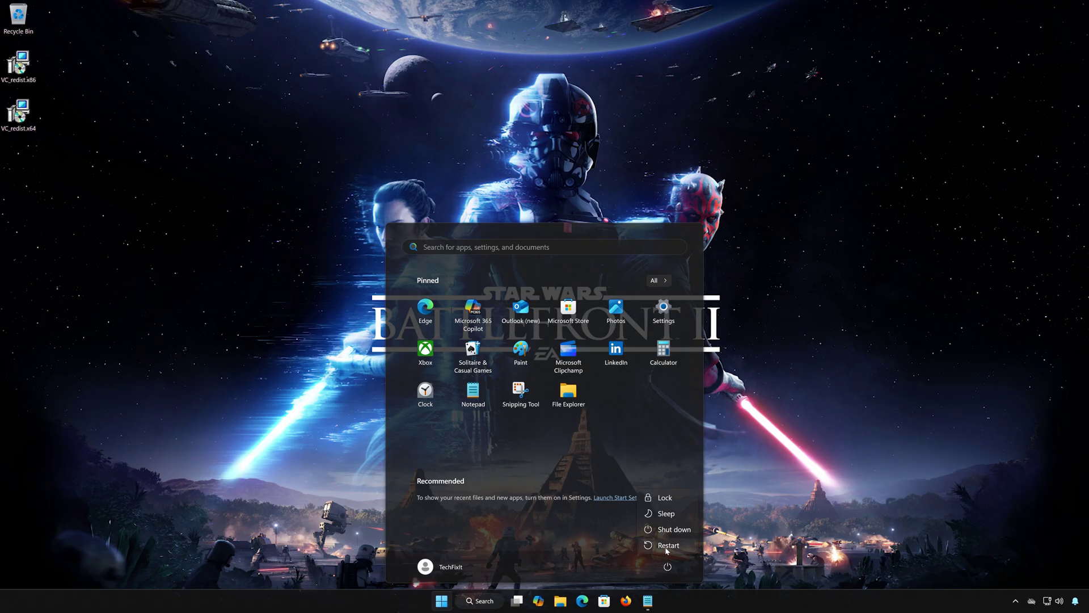
left_click(667, 546)
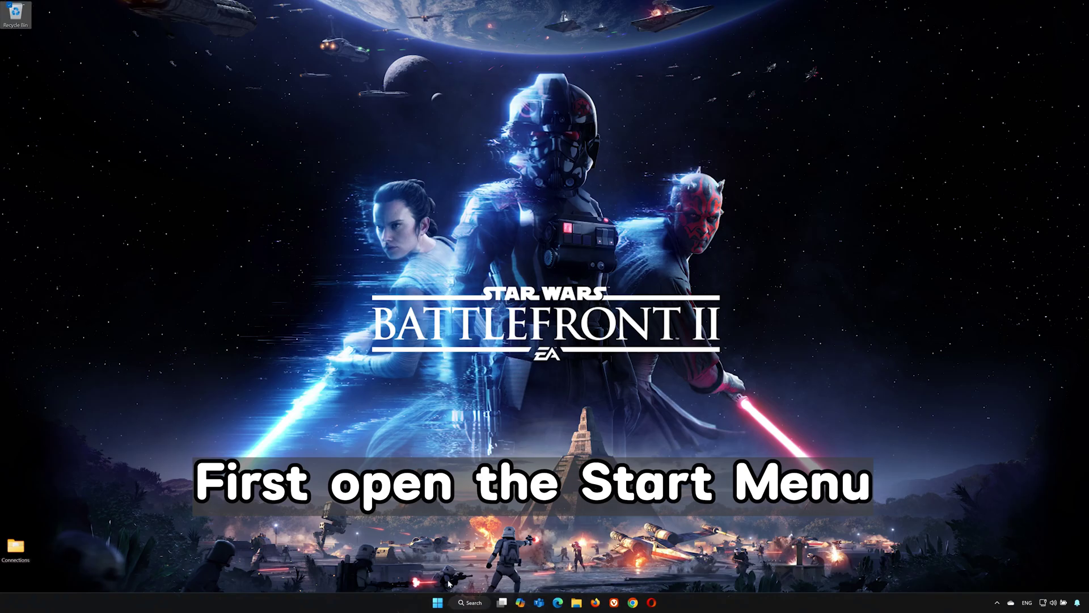
- Search Windows for "device manager", open Device Manager and move its window to the middle of the desktop
left_click(438, 603)
type("de")
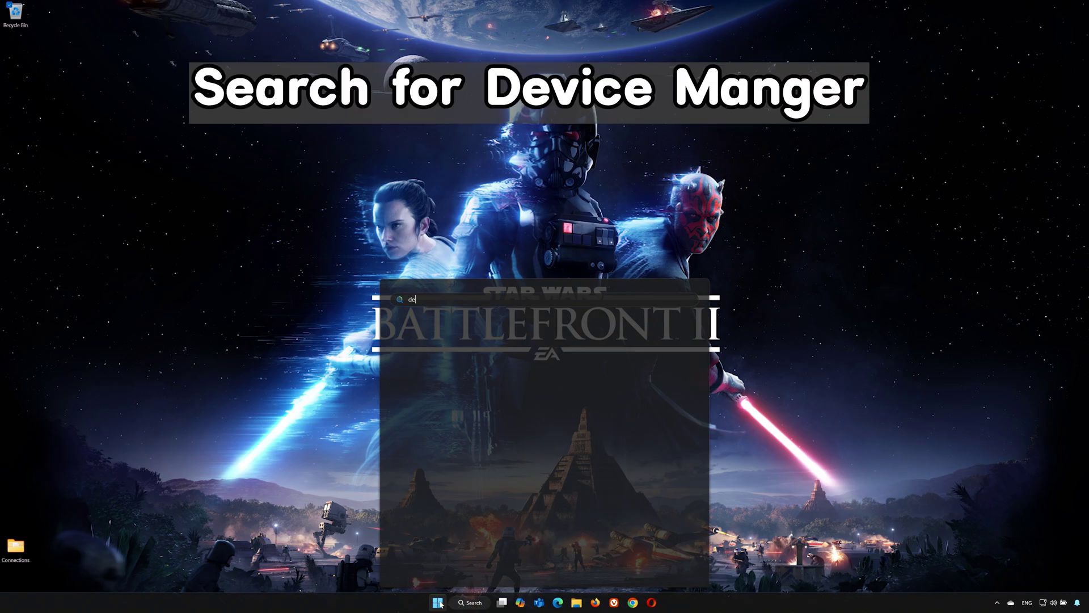
type("vice manager")
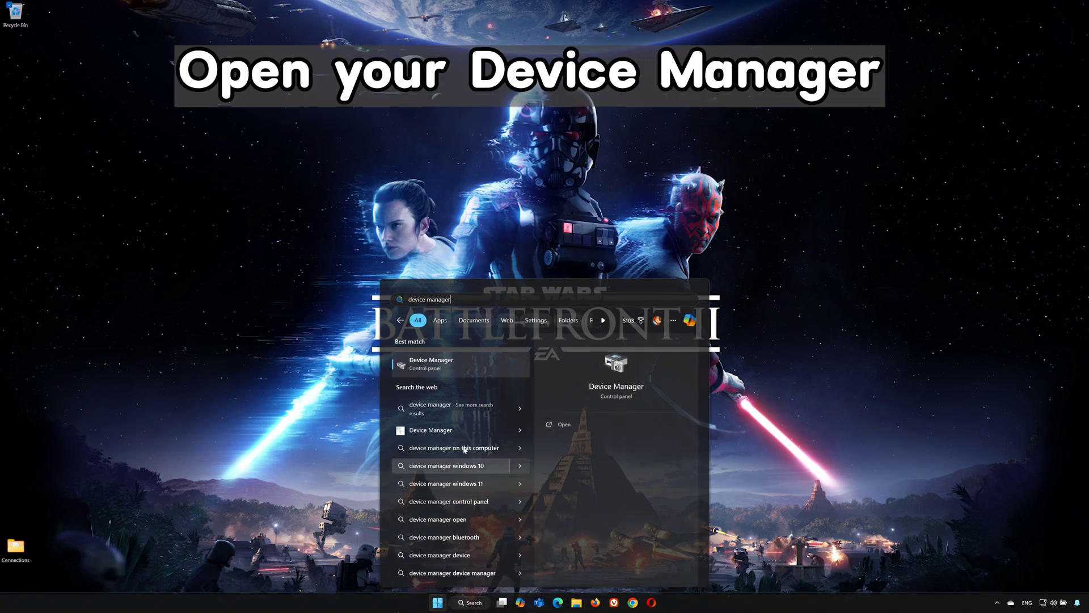
left_click(471, 359)
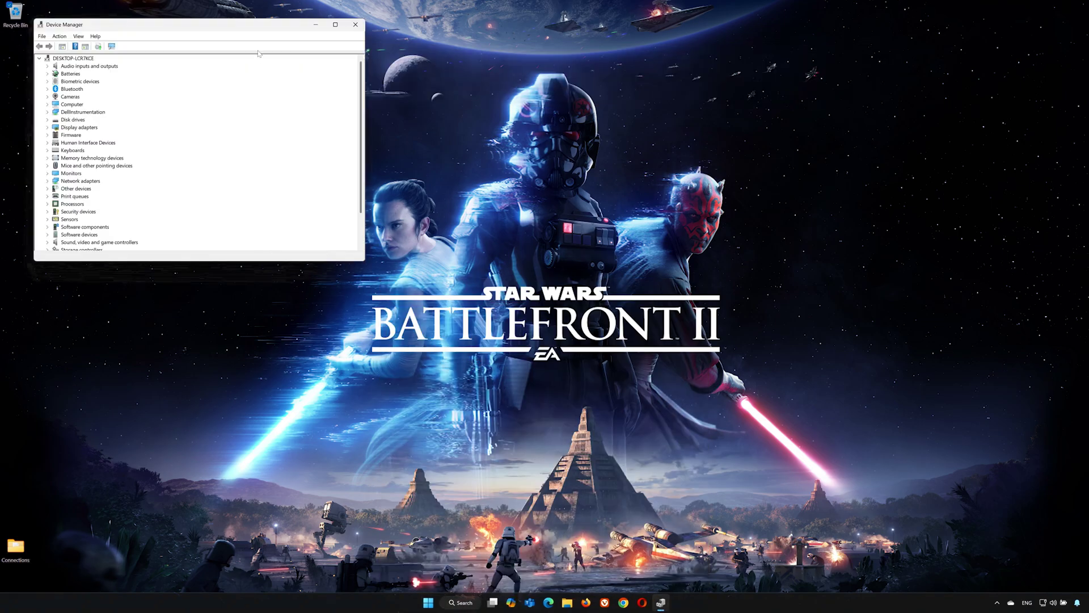
left_click_drag(253, 33, 599, 154)
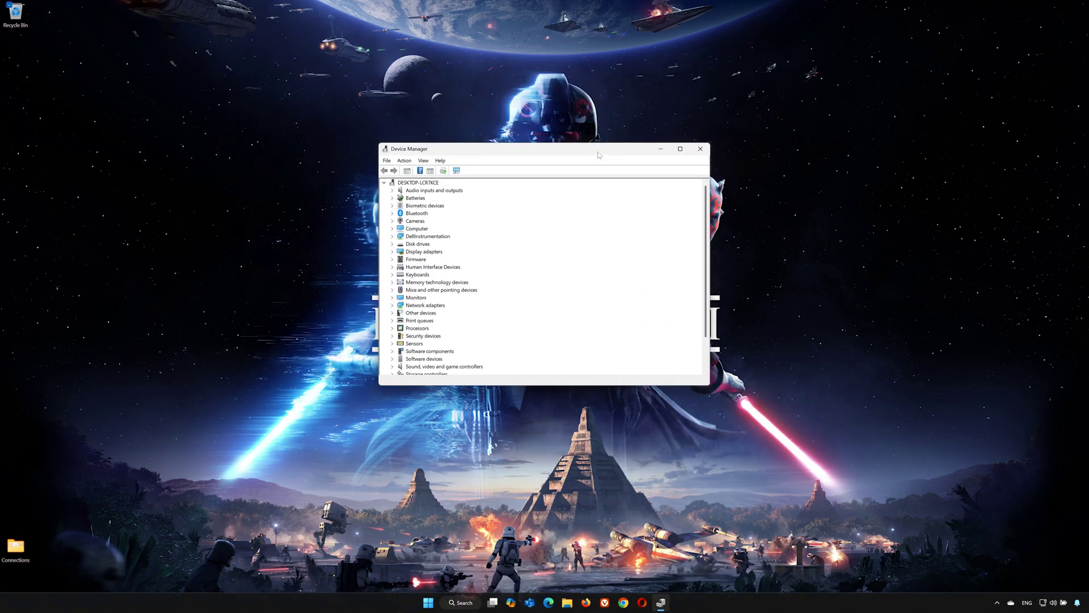
- Open the driver properties of the NVIDIA GeForce RTX 2060 with Max-Q Design display adapter
left_click(392, 252)
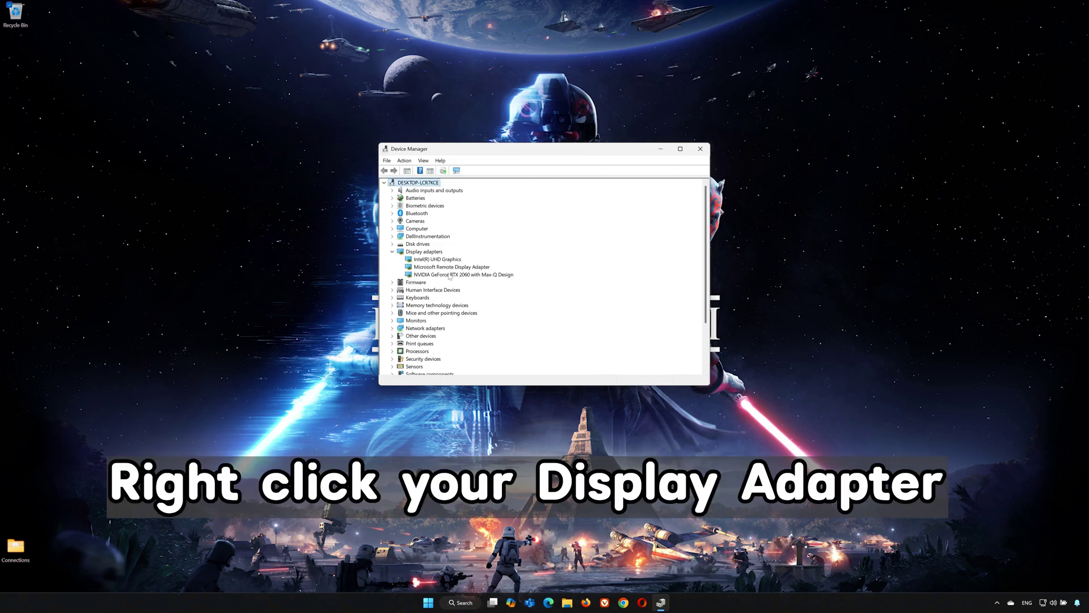
left_click(408, 275)
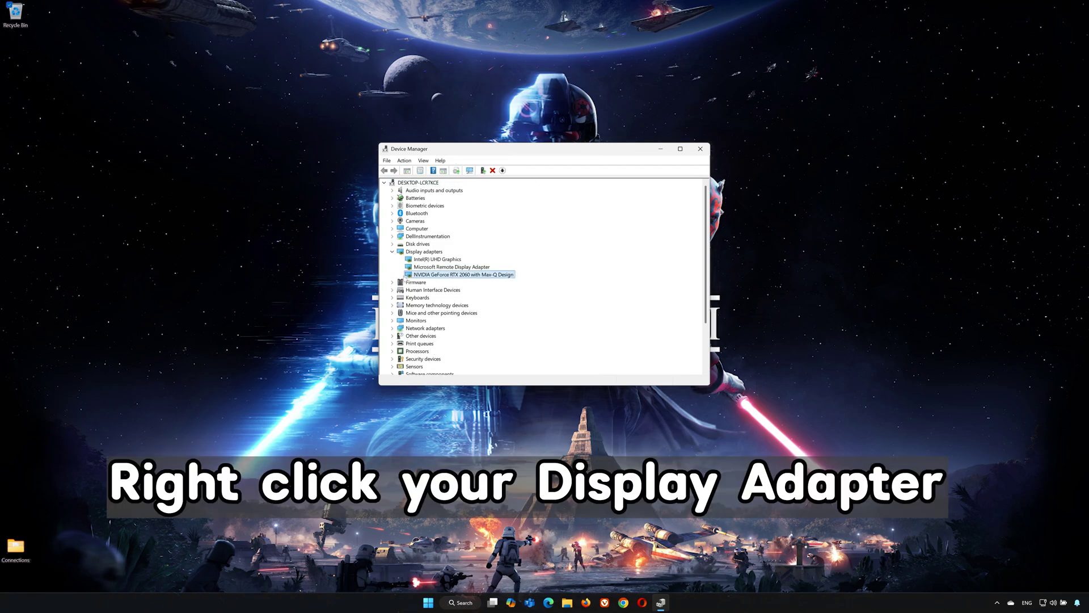
right_click(459, 277)
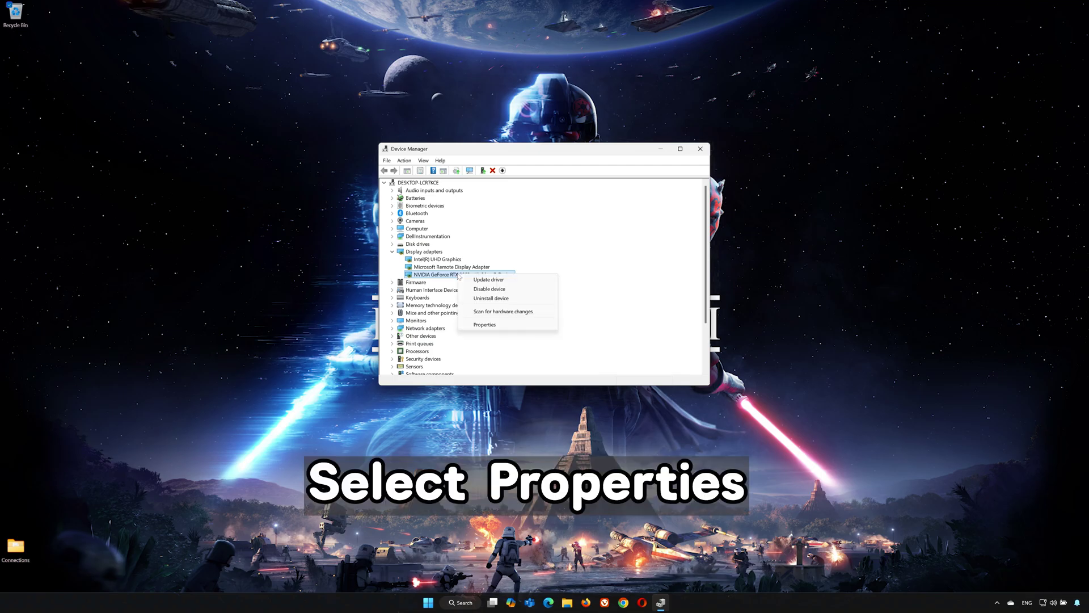
left_click(486, 325)
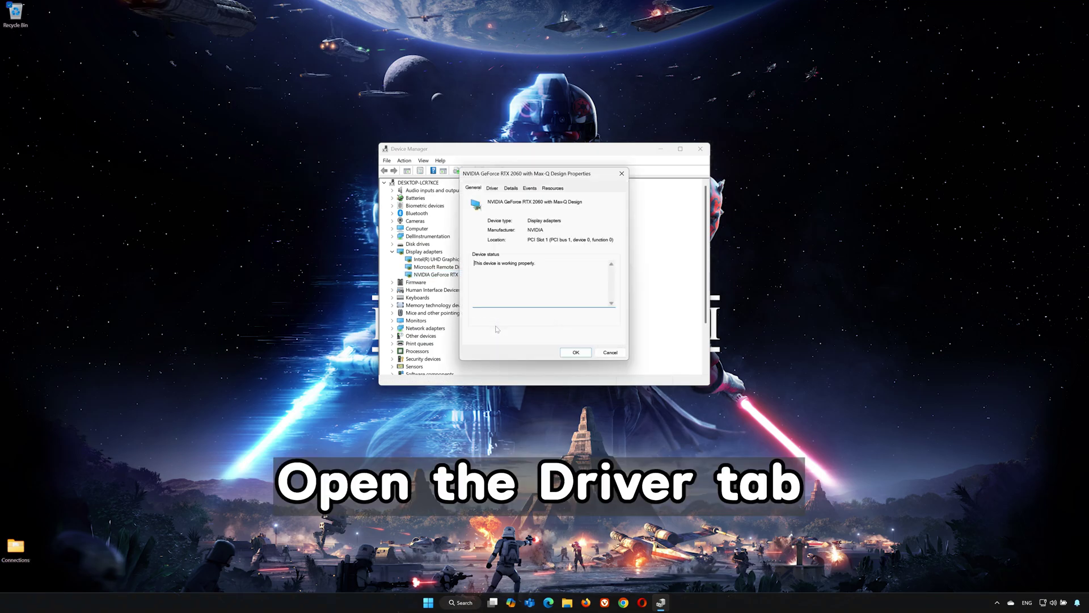
left_click(493, 190)
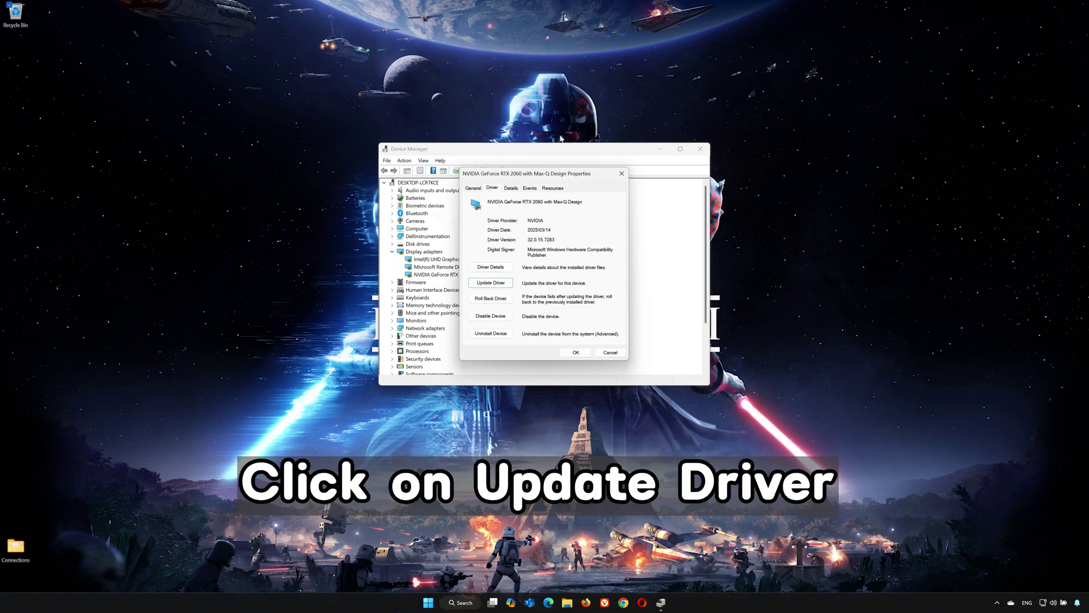
- Search automatically for an updated driver for the NVIDIA adapter, and continue in Windows Update with a check for updates
left_click(492, 282)
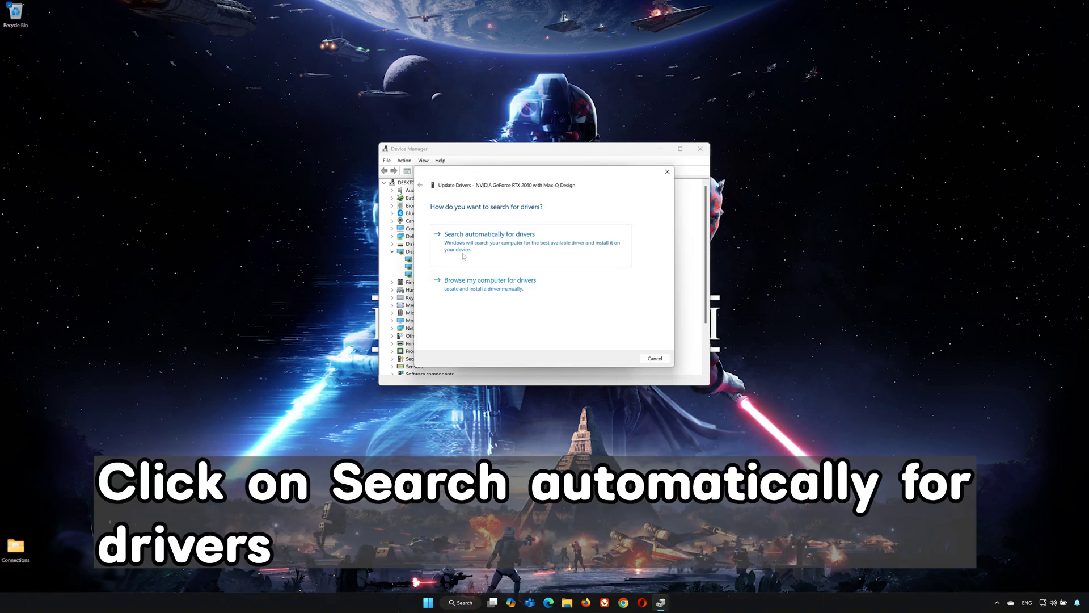
left_click(511, 251)
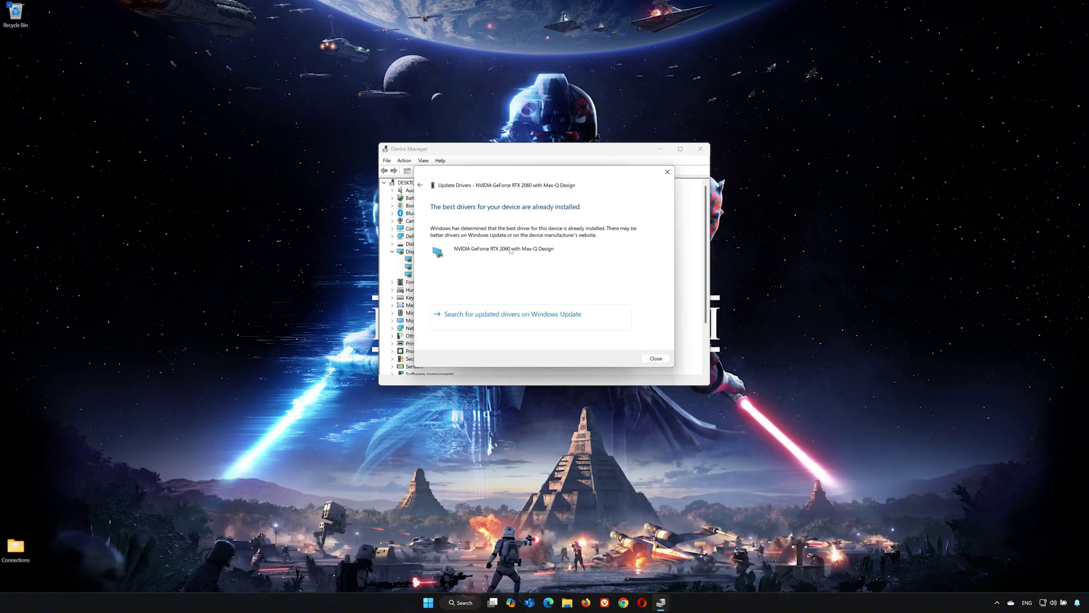
left_click(513, 315)
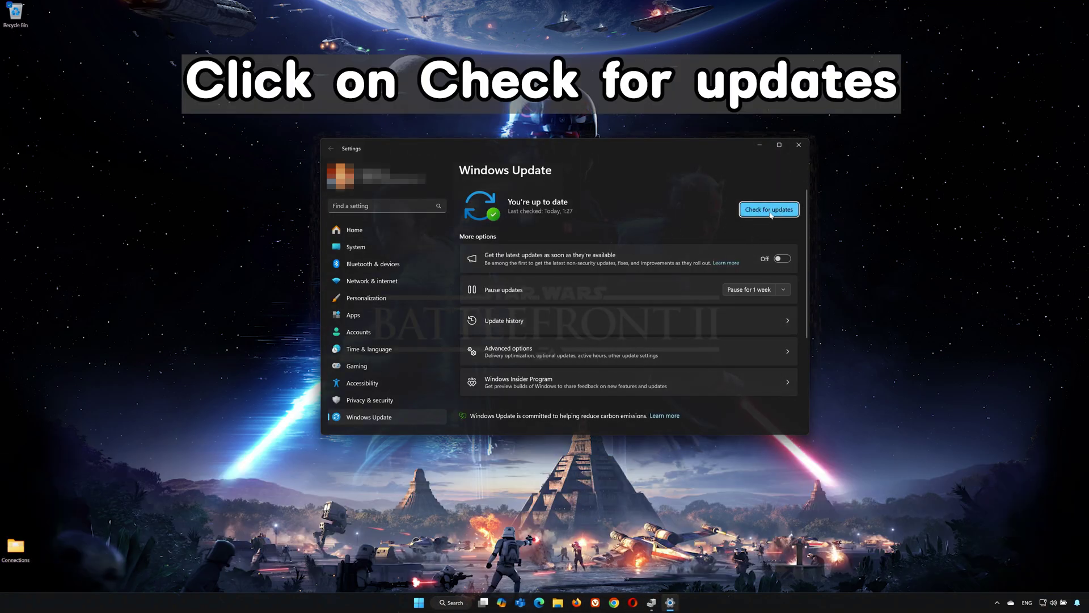
left_click(752, 214)
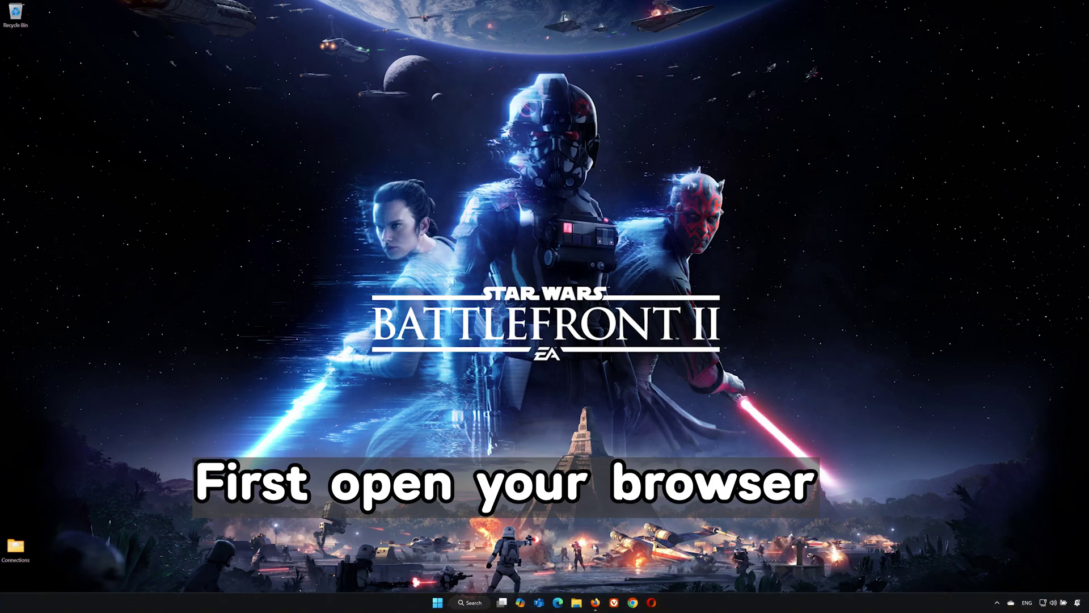
- Switch to Firefox, search Google for "nvidia app download", and download the NVIDIA App from NVIDIA's official page
left_click(595, 603)
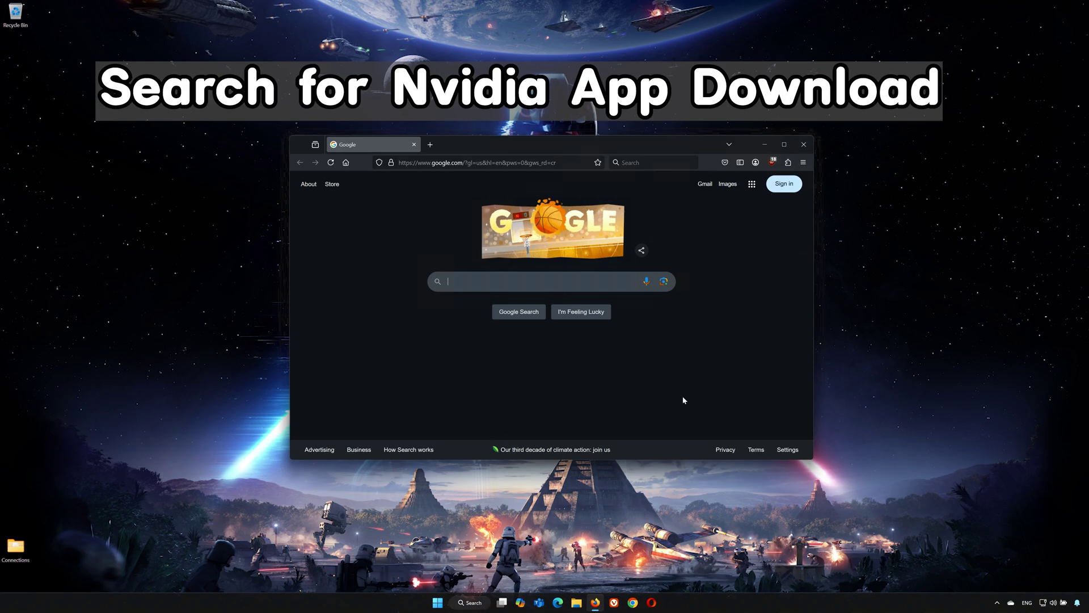
type("nvidia ap")
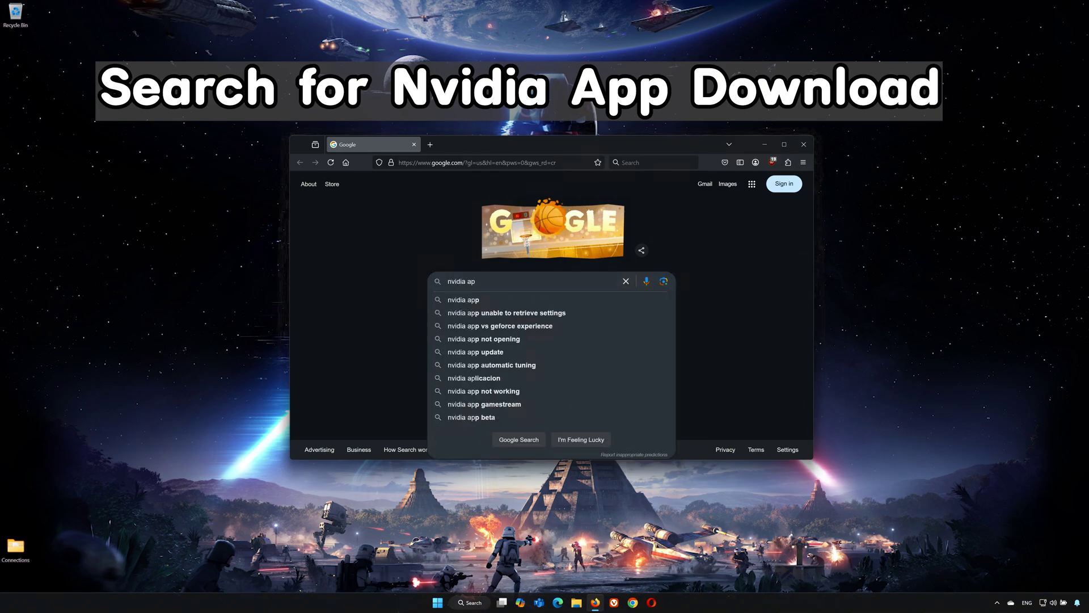
type("p download")
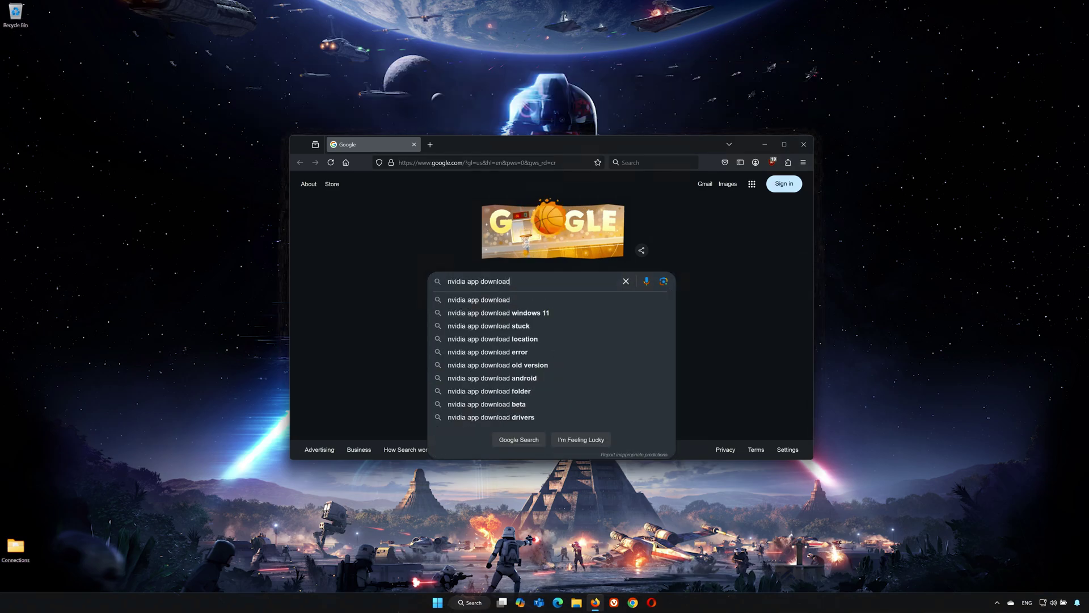
left_click(542, 304)
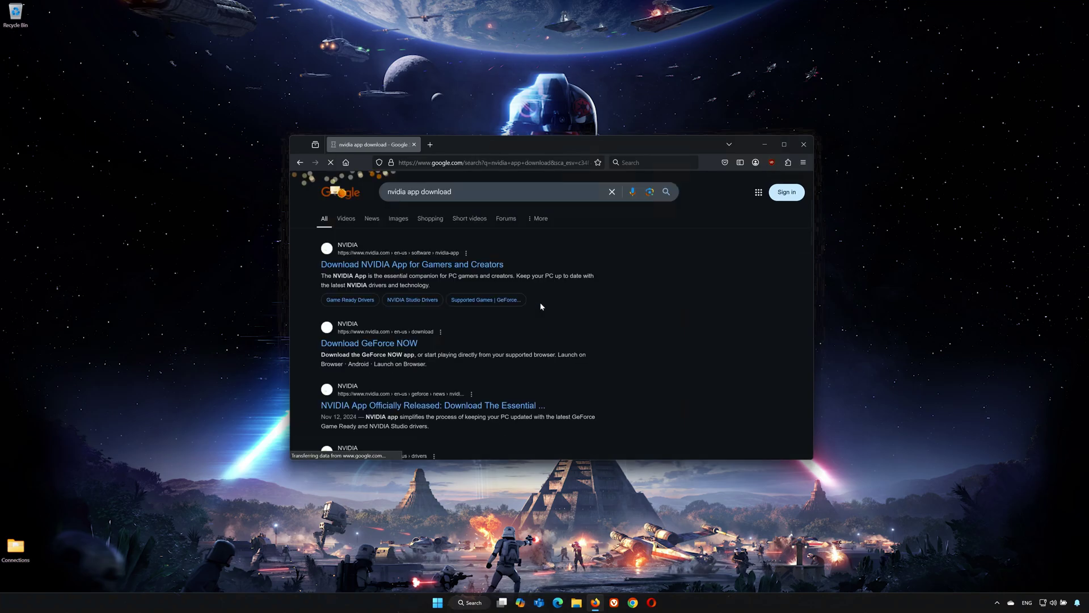
left_click(410, 266)
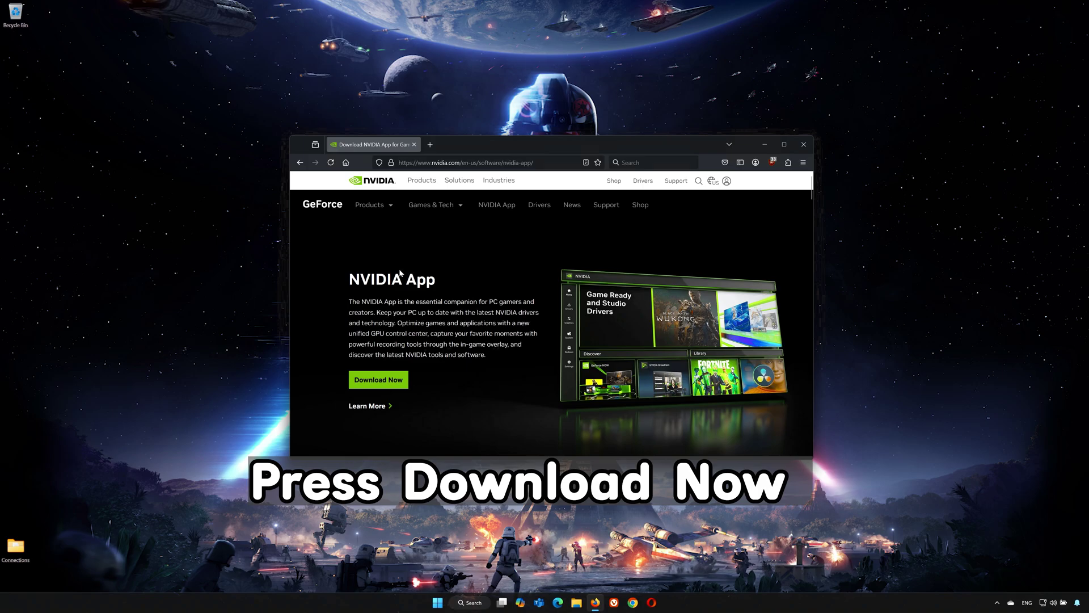
left_click(384, 380)
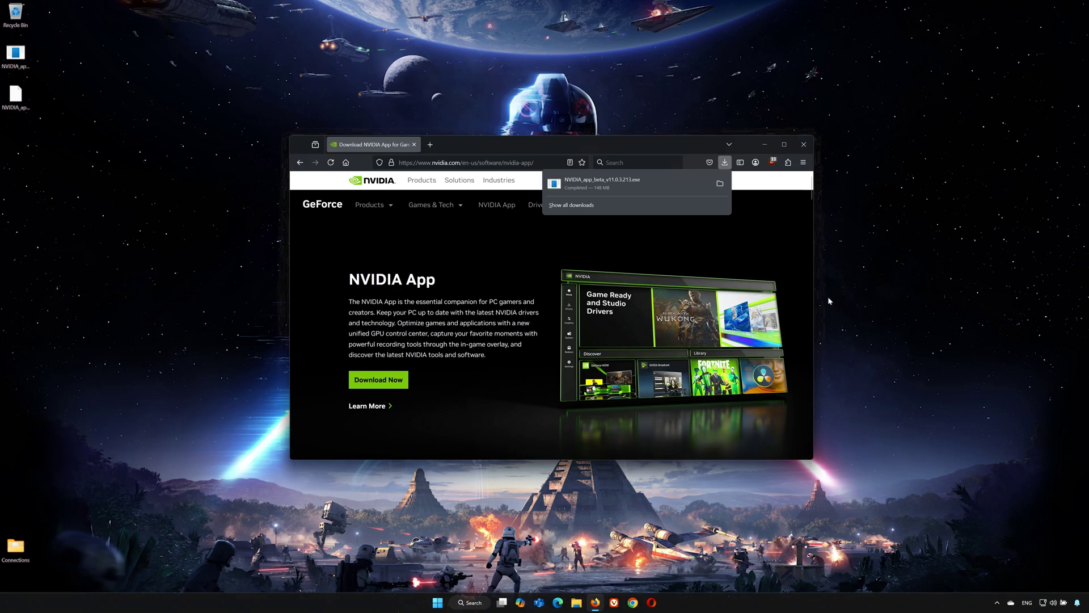
- Close the browser, install the NVIDIA App from the downloaded installer on the desktop, agreeing to its terms, and dismiss the release highlights
left_click(809, 144)
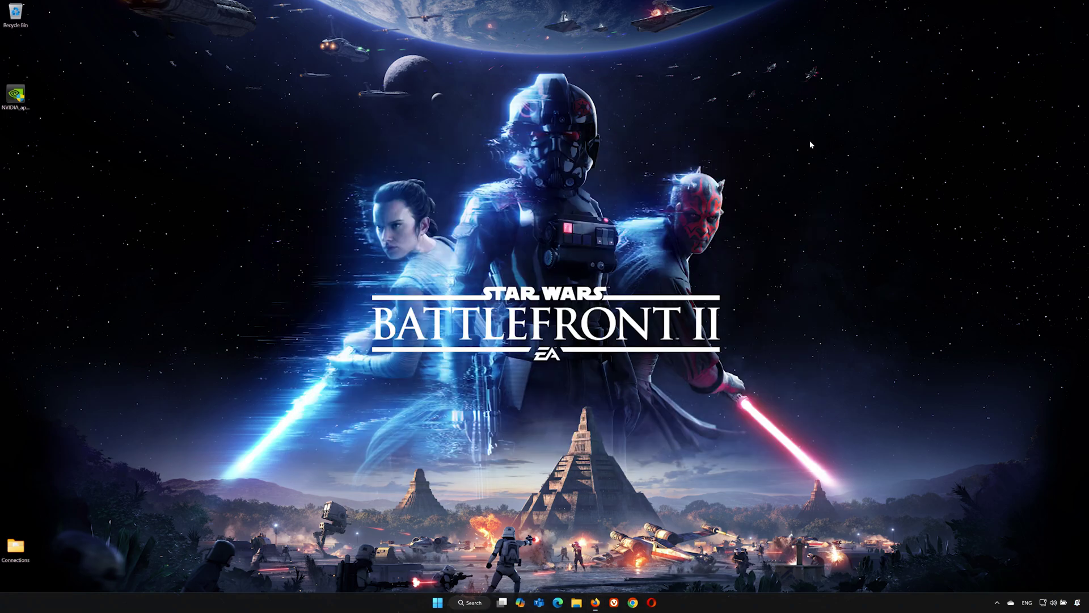
left_click(22, 102)
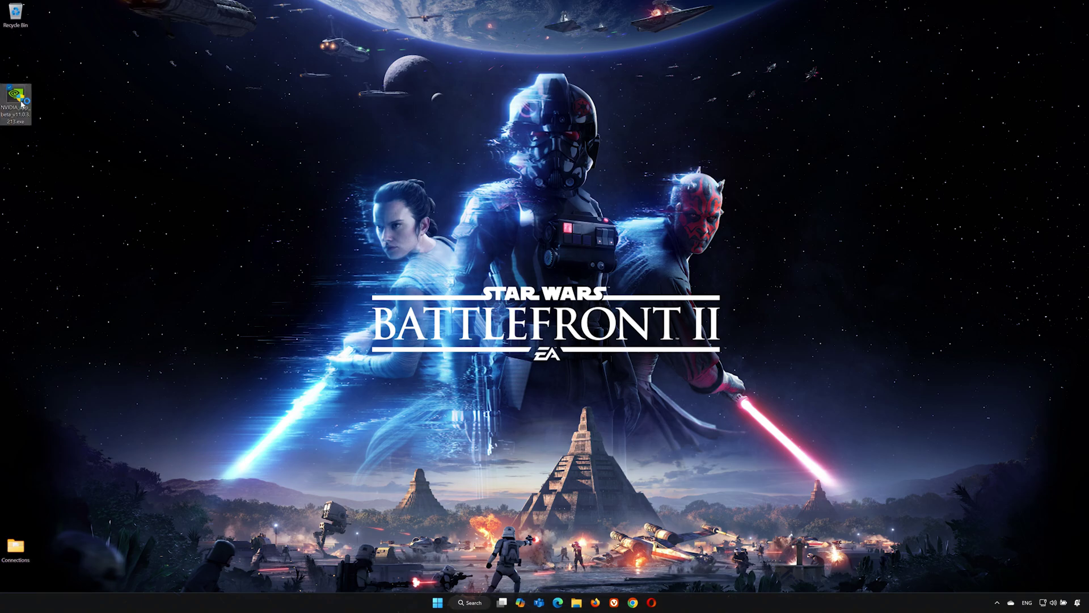
double_click(21, 103)
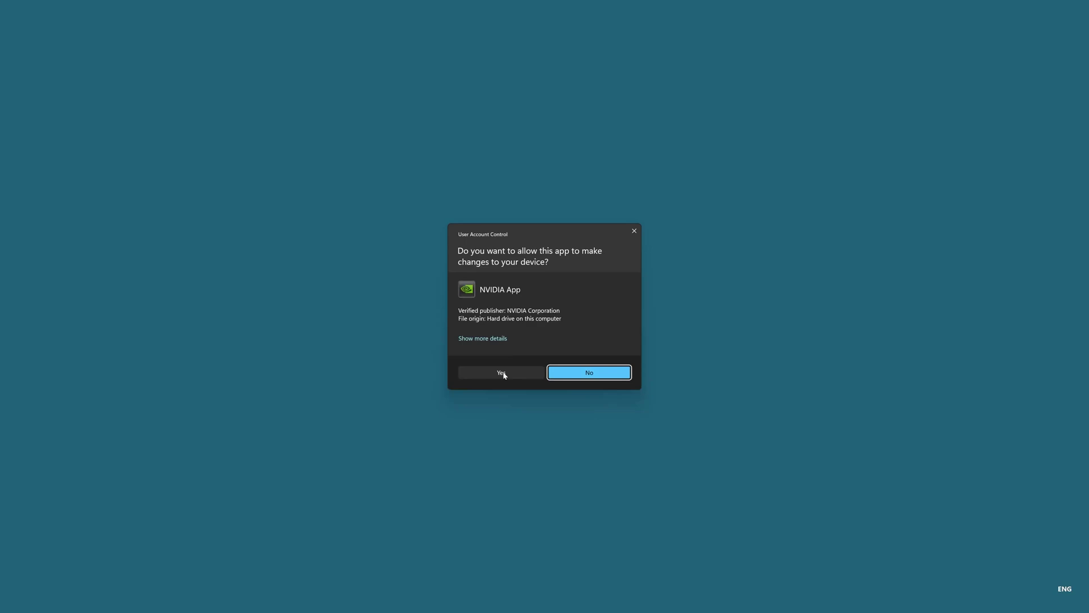
left_click(504, 375)
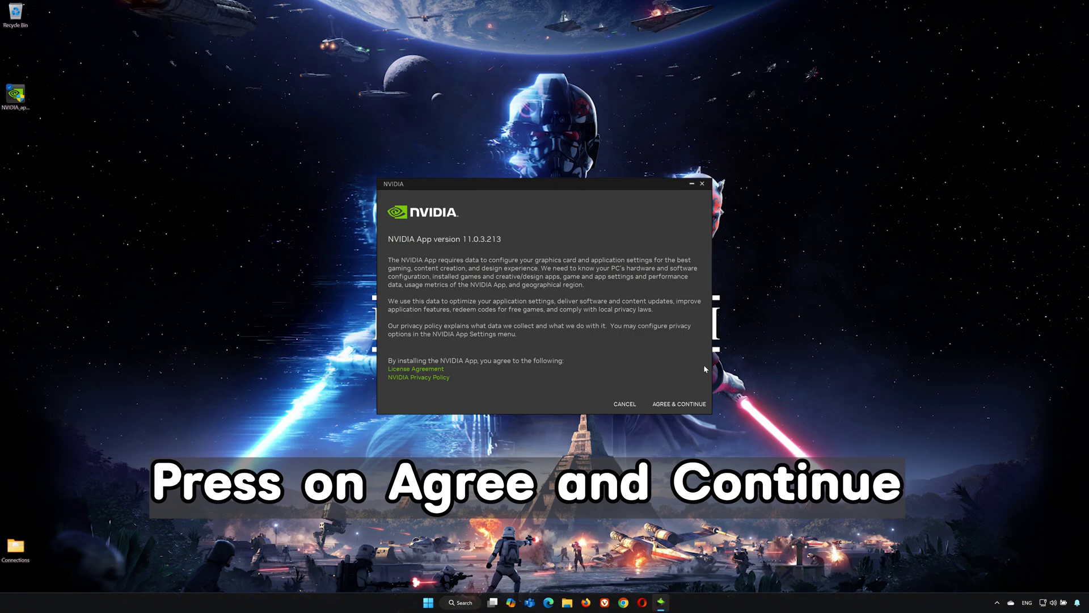
left_click(677, 410)
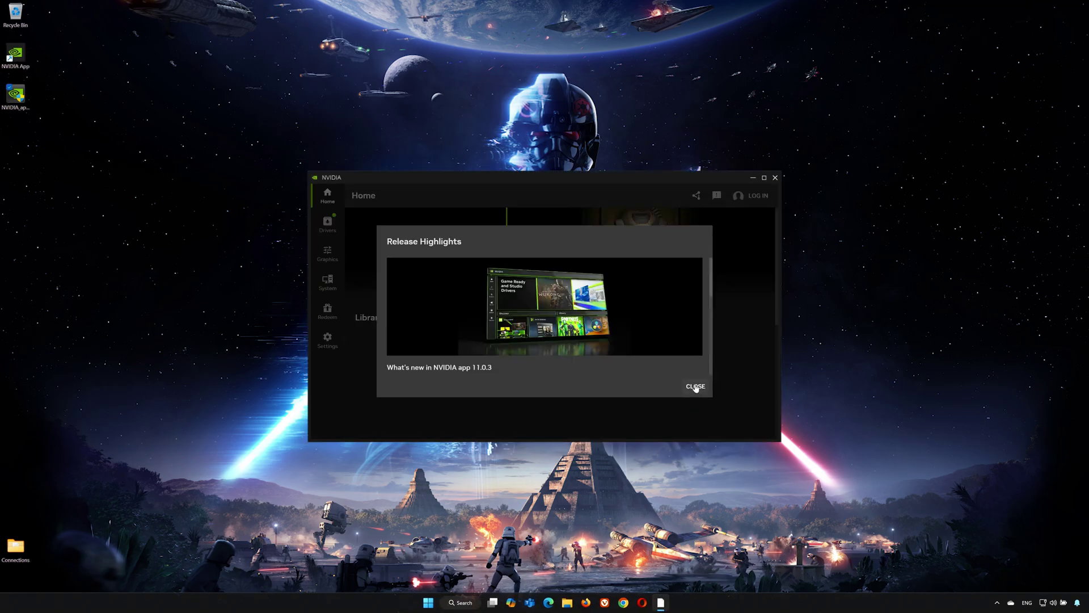
left_click(696, 388)
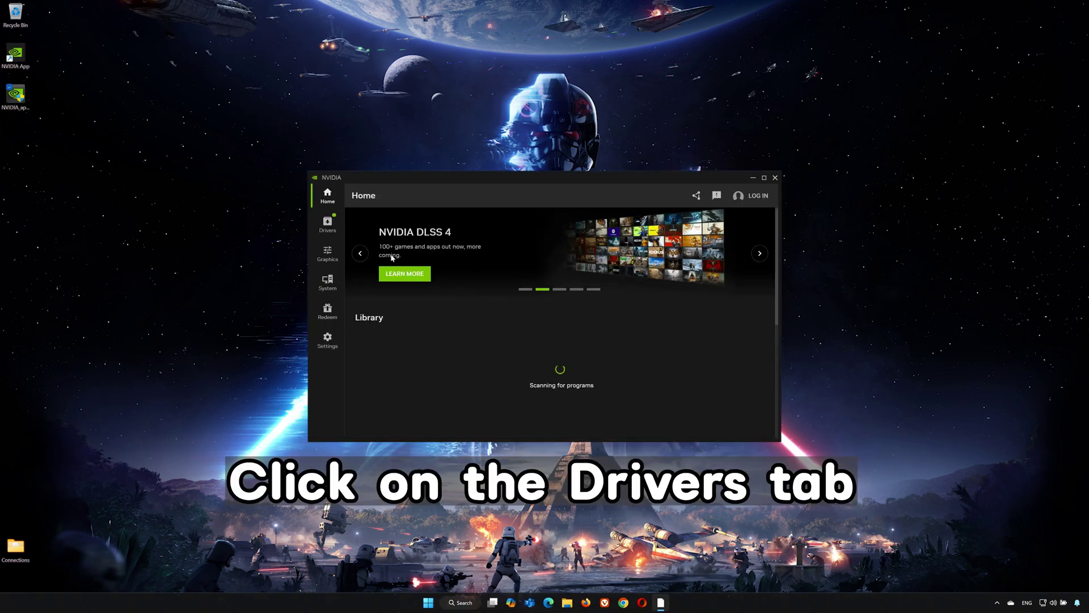
- Check for driver updates in the NVIDIA App and download the GeForce Game Ready Driver version 572.83
left_click(328, 228)
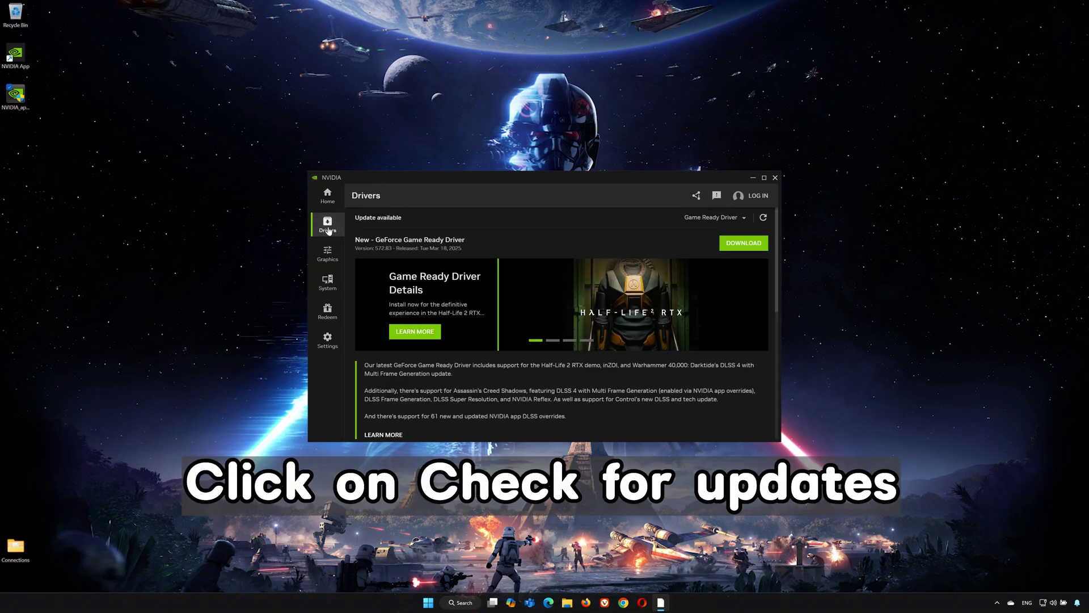
left_click(764, 218)
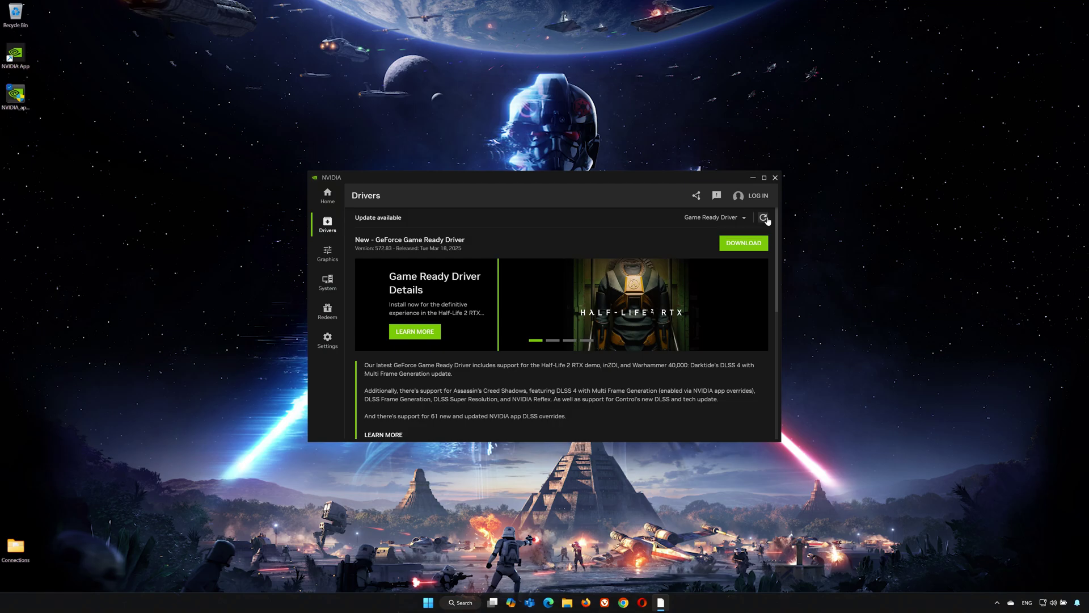
left_click(745, 245)
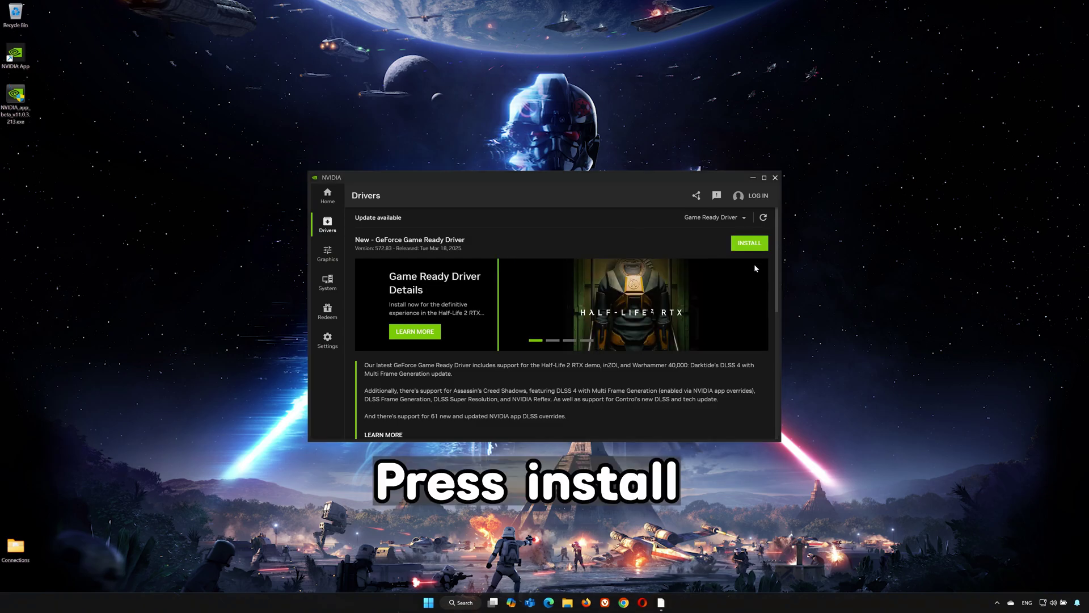
- Install the downloaded Game Ready Driver with the Express installation and close the NVIDIA App
left_click(756, 247)
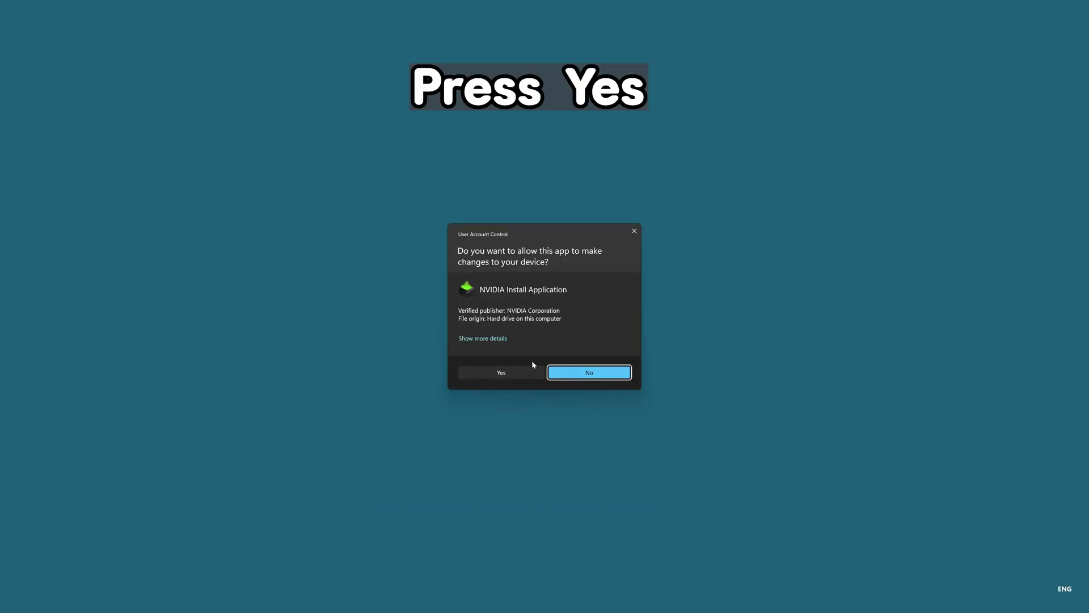
left_click(507, 373)
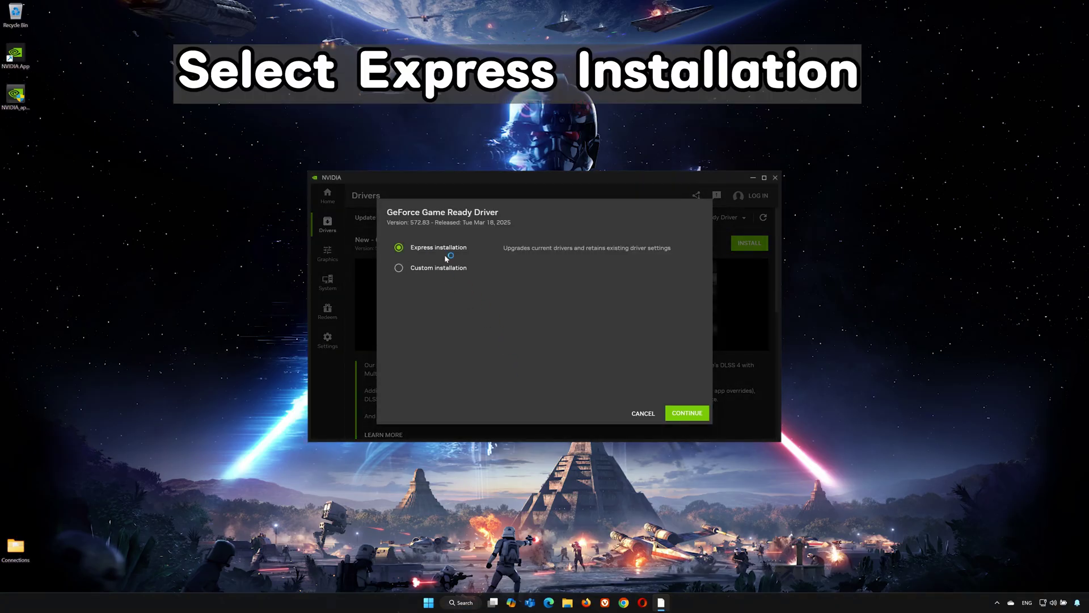
left_click(701, 416)
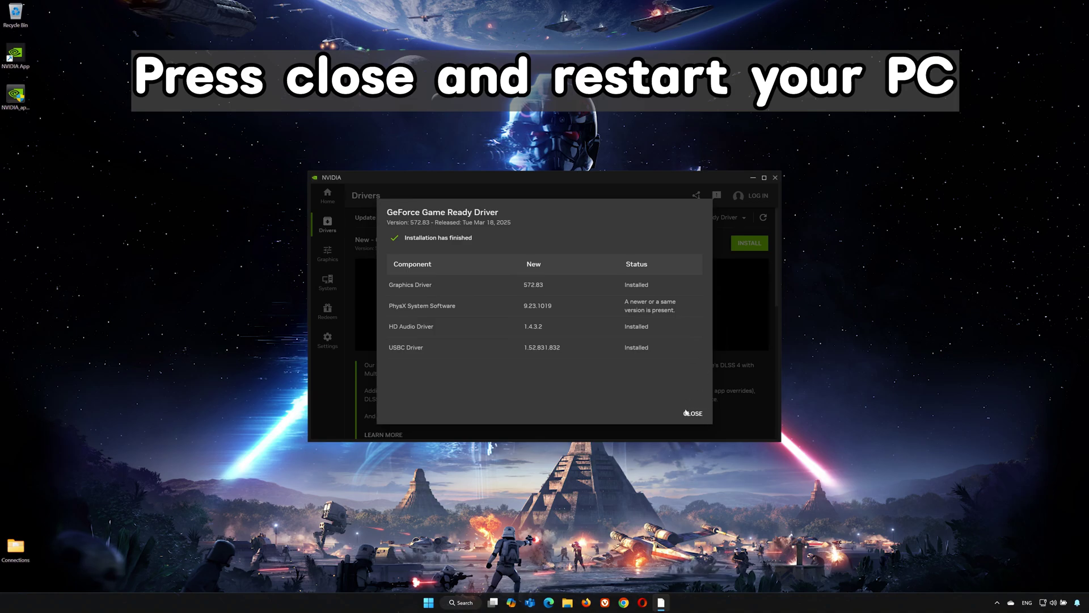
left_click(700, 416)
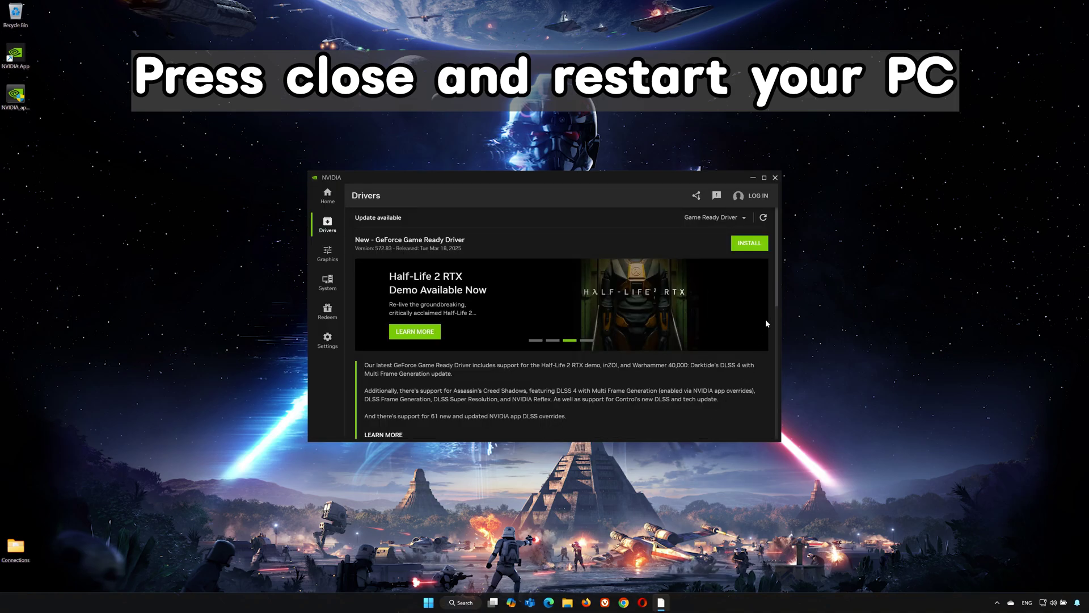
left_click(775, 179)
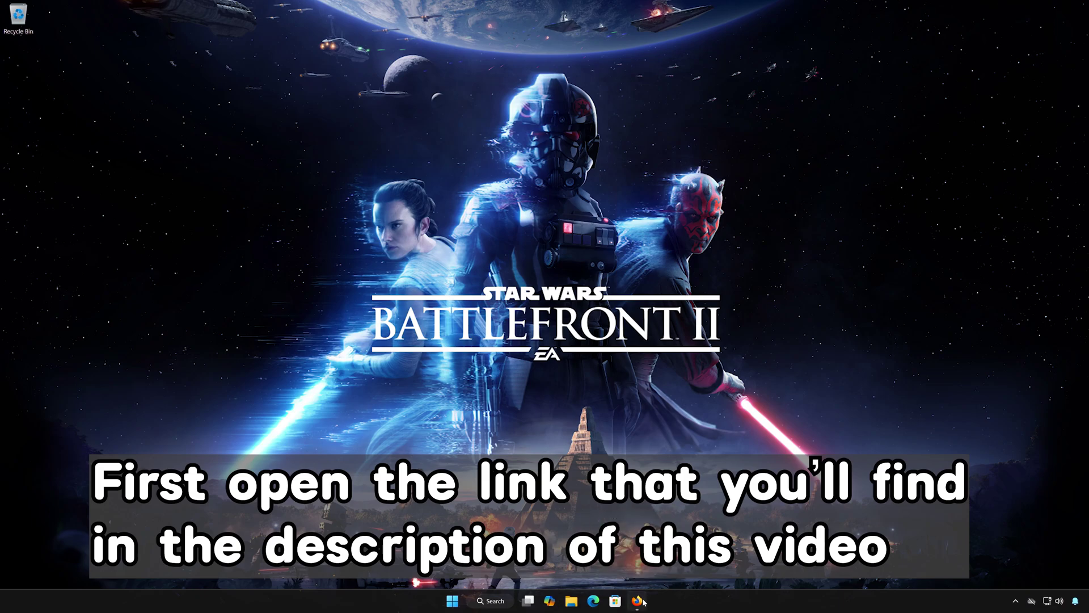
- Switch to Firefox, open the copied link to Microsoft's DirectX Software Development Kit page, download DXSDK_Jun10.exe in English and close the browser
left_click(638, 600)
right_click(500, 151)
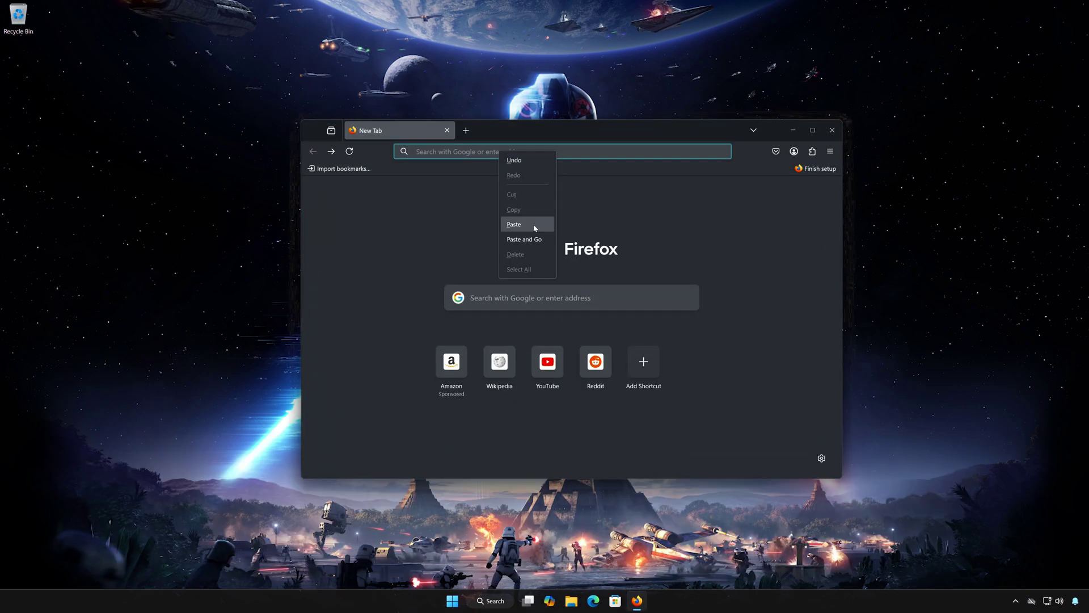
left_click(534, 241)
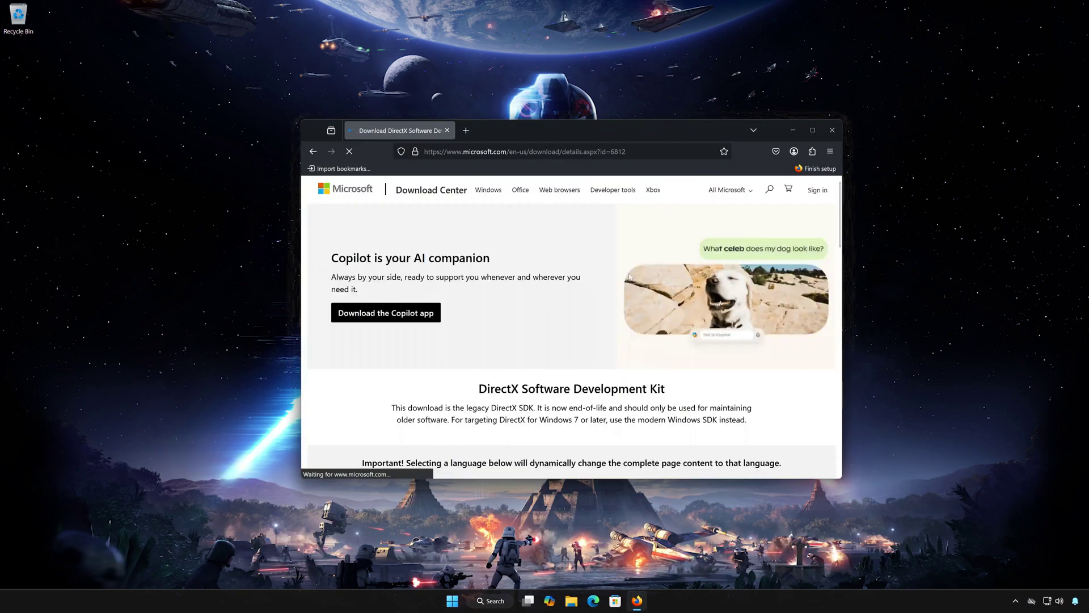
scroll(627, 282, "down", 5)
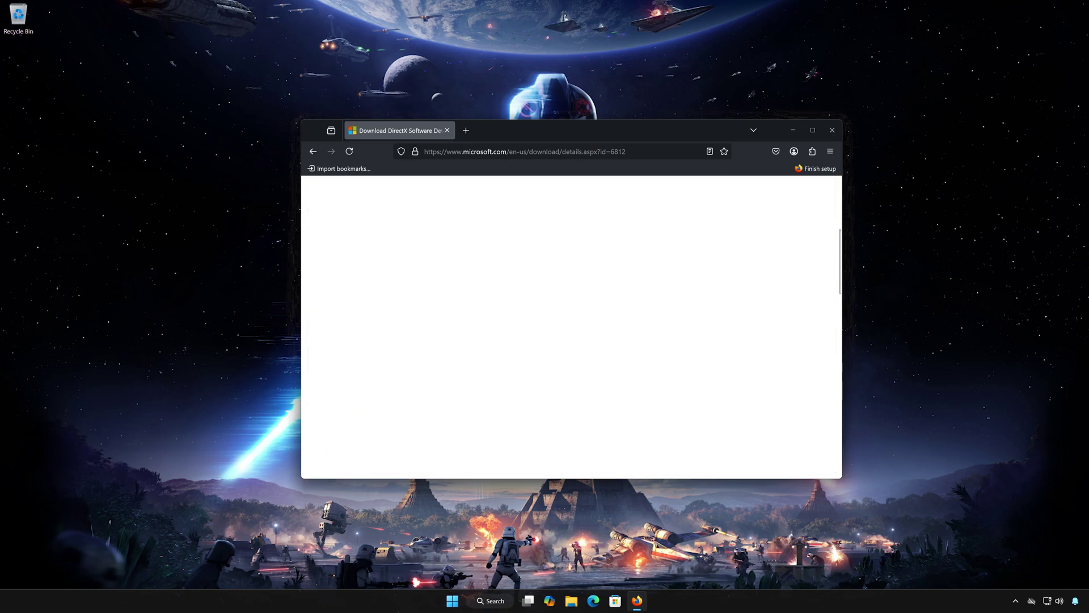
scroll(641, 340, "down", 3)
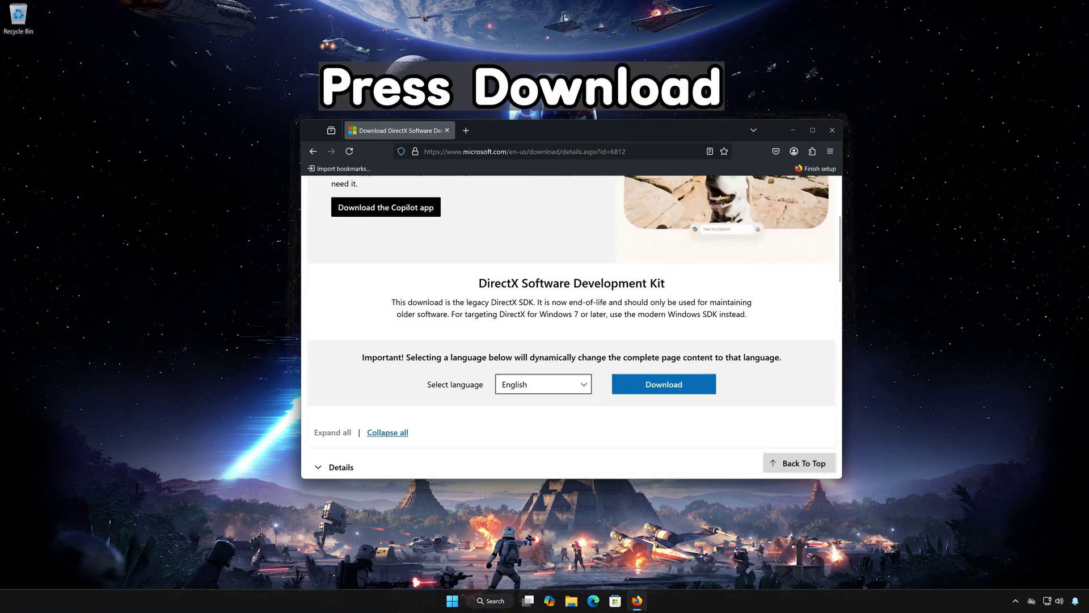
left_click(664, 391)
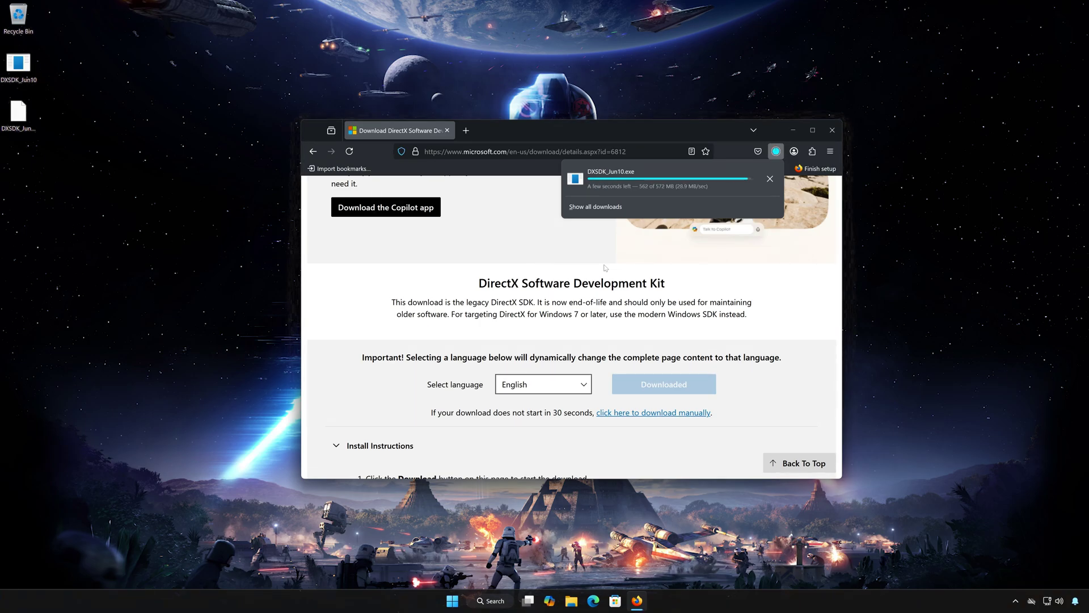
left_click(831, 132)
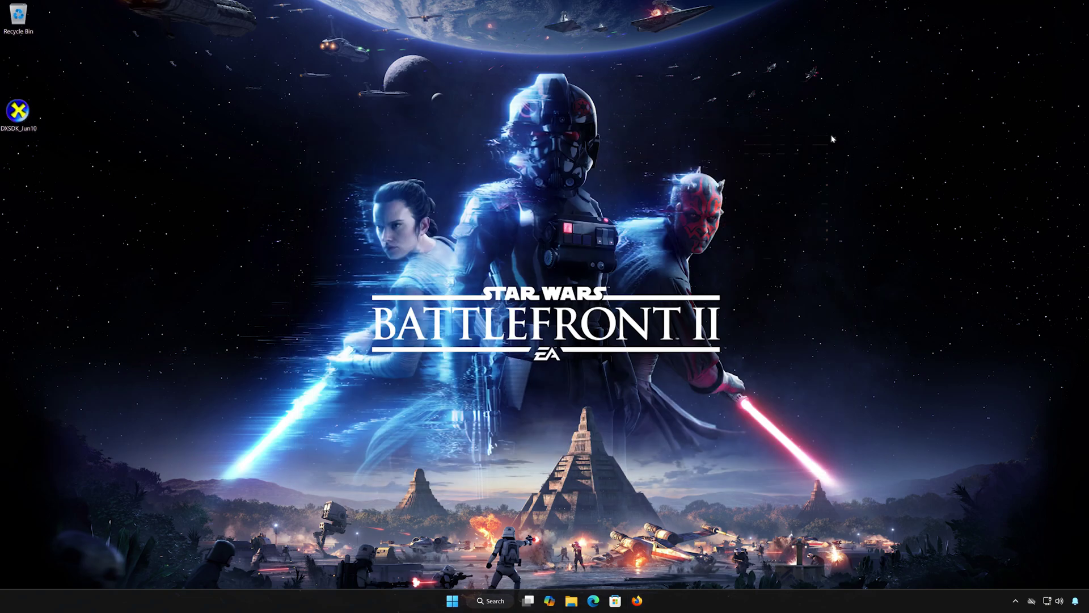
- Run the DXSDK_Jun10 installer from the desktop with administrator permission and accept the DirectX SDK license agreement
double_click(20, 117)
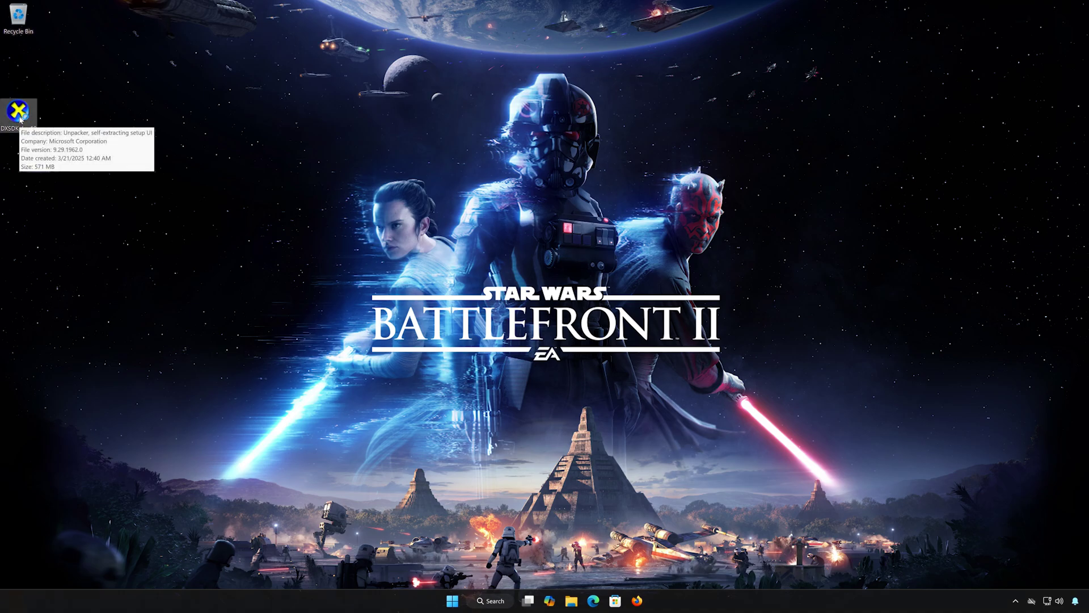
double_click(24, 112)
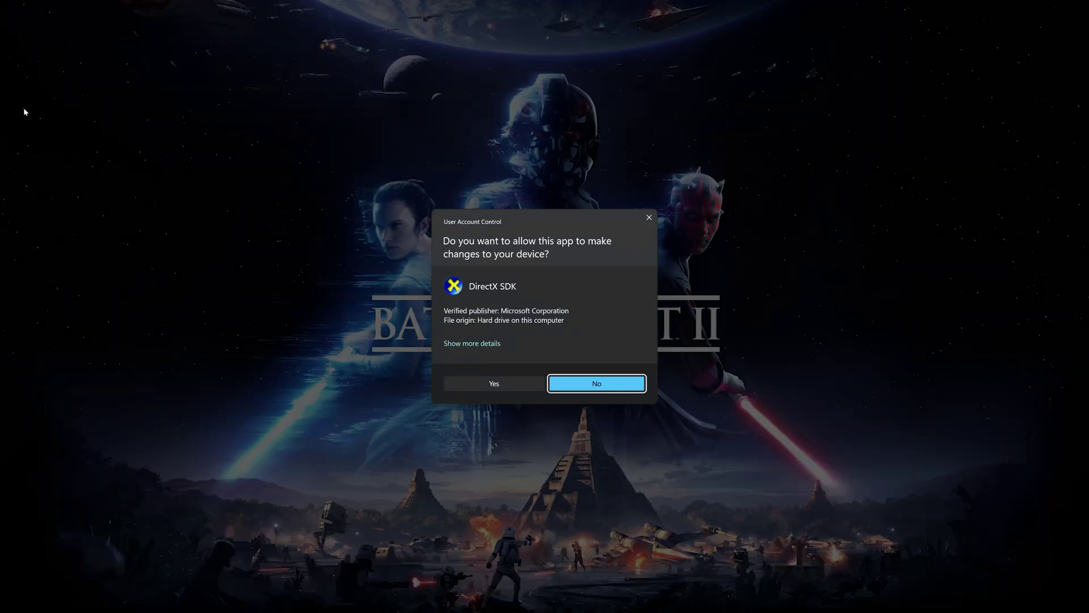
left_click(494, 385)
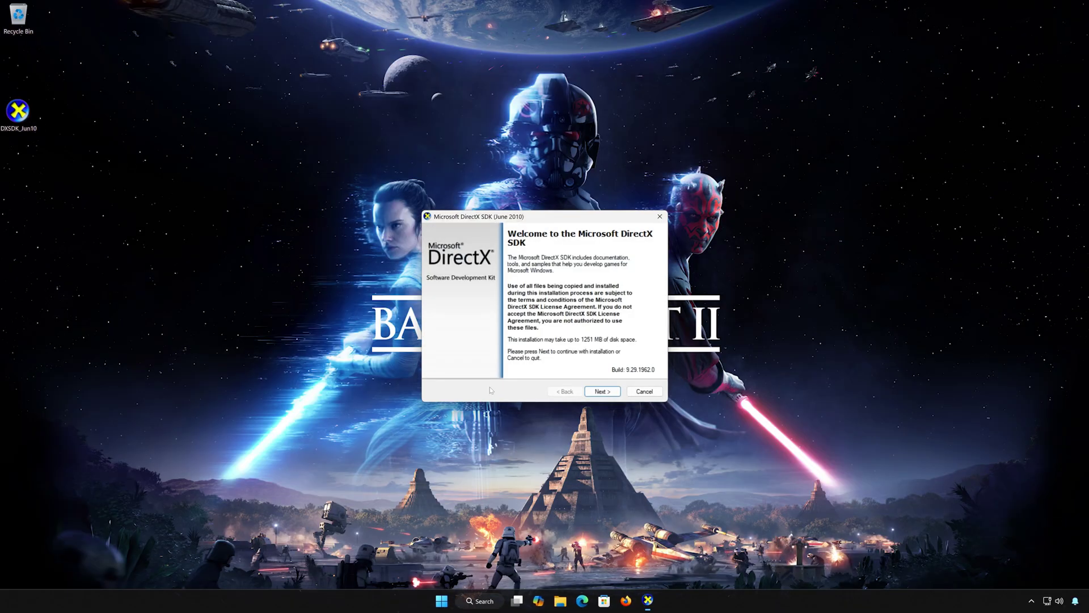
left_click(606, 394)
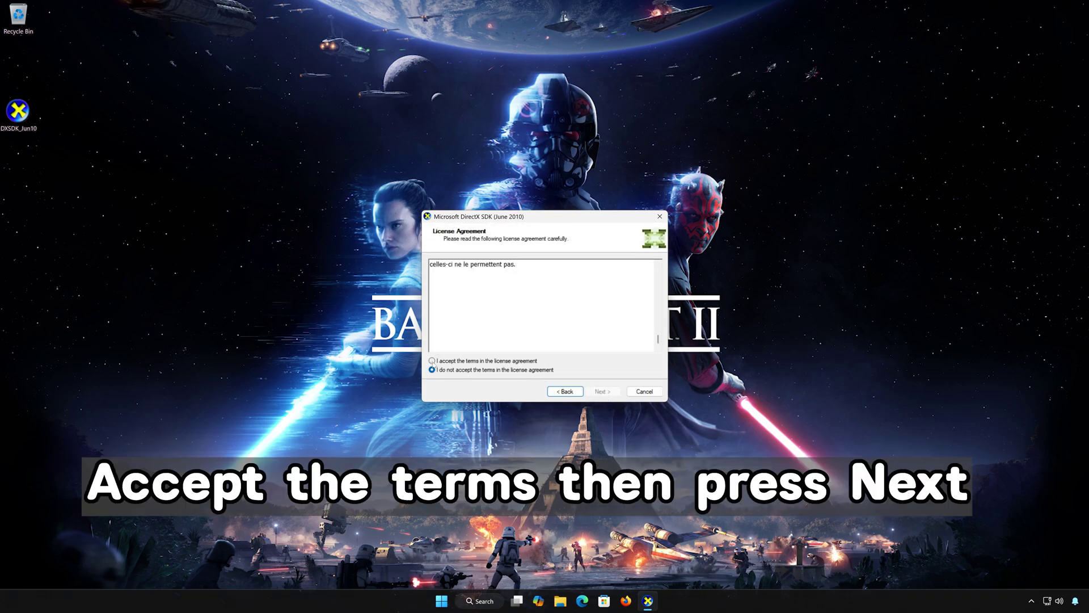
left_click(432, 361)
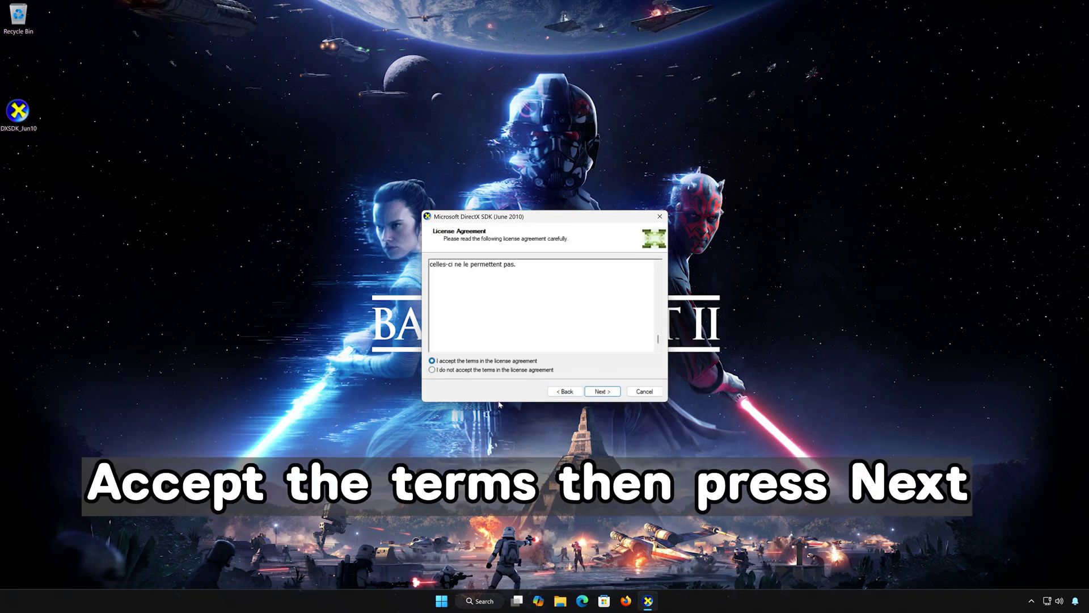
left_click(617, 392)
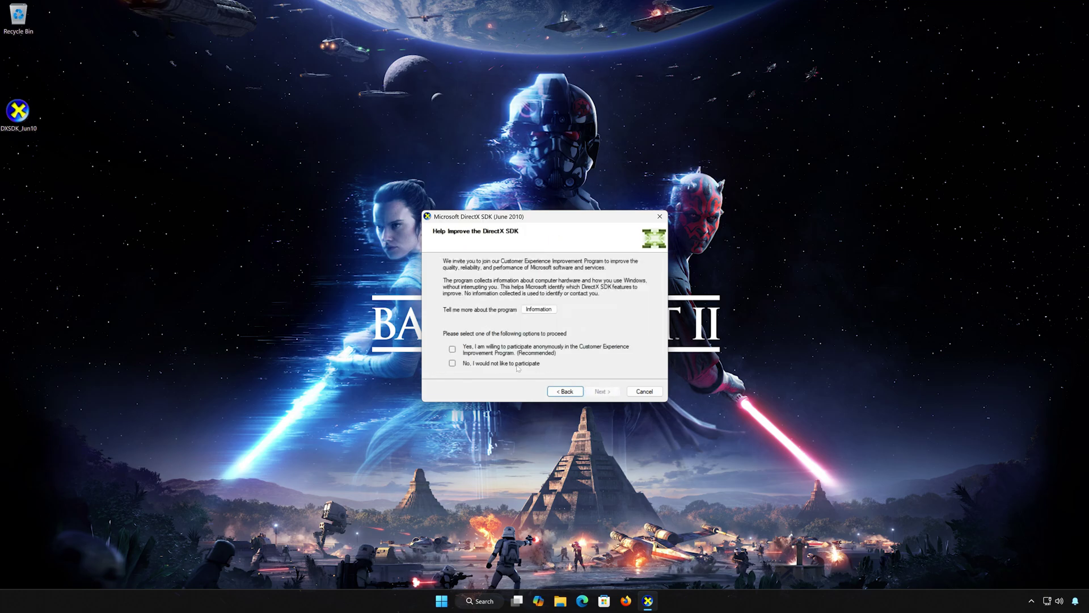
- Decline the Customer Experience Improvement Program and complete the DirectX SDK installation with the default destination folder and features
left_click(454, 364)
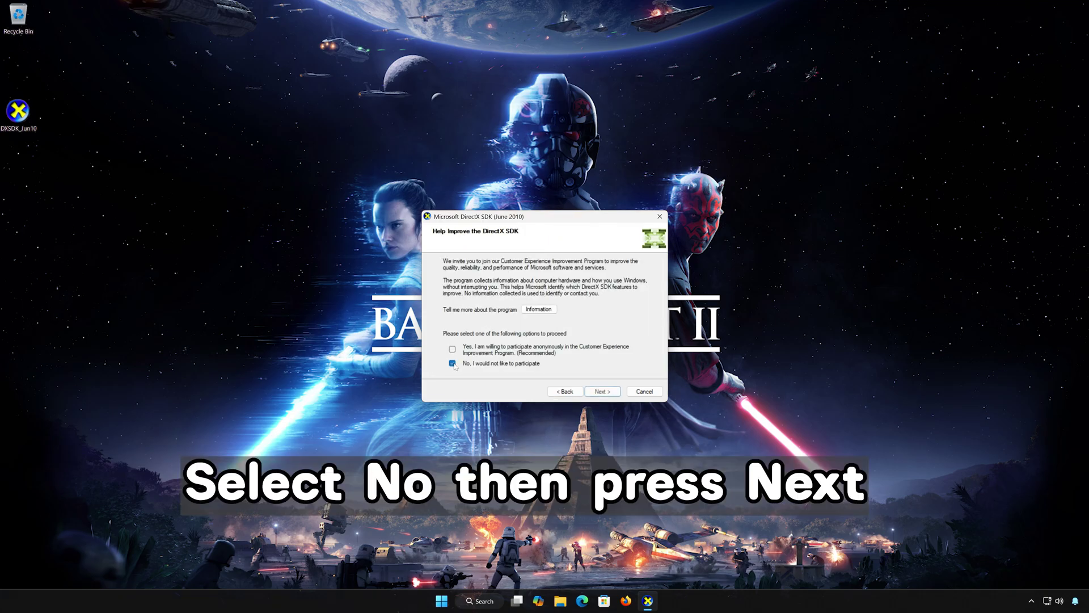
left_click(609, 396)
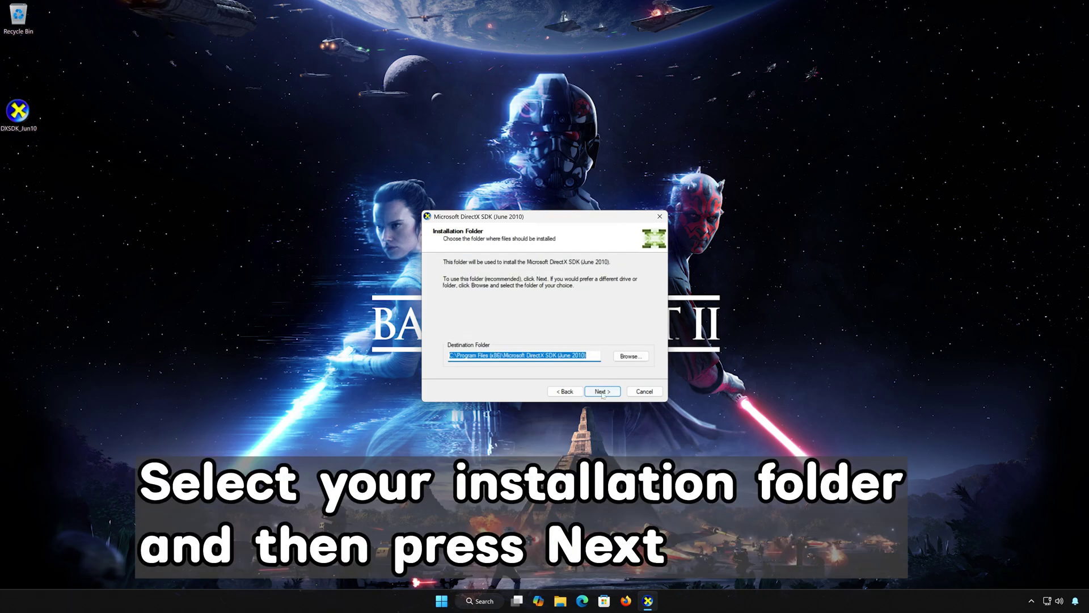
left_click(601, 391)
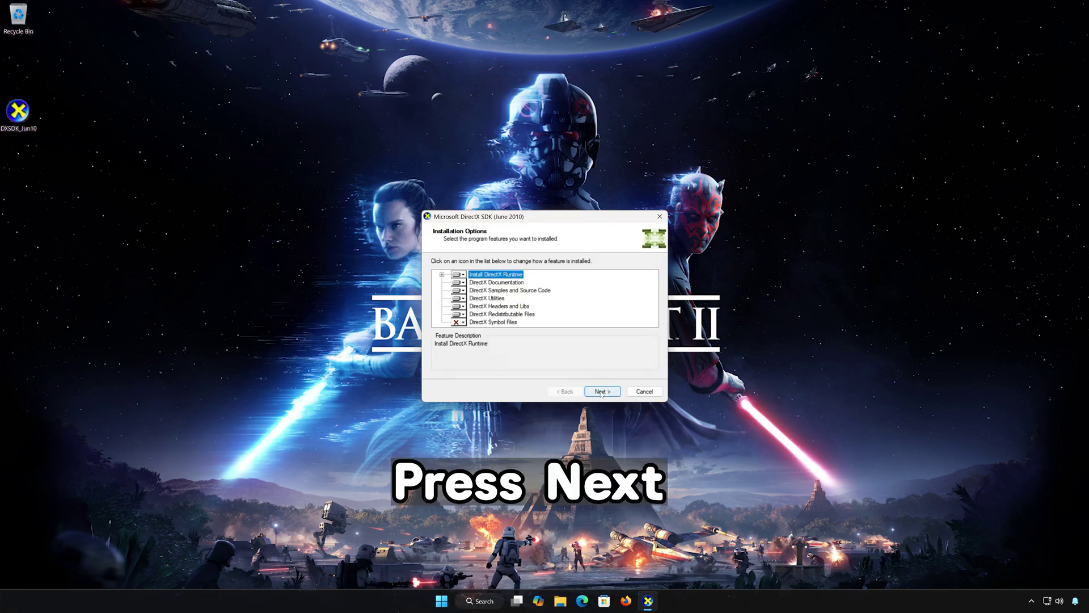
left_click(601, 392)
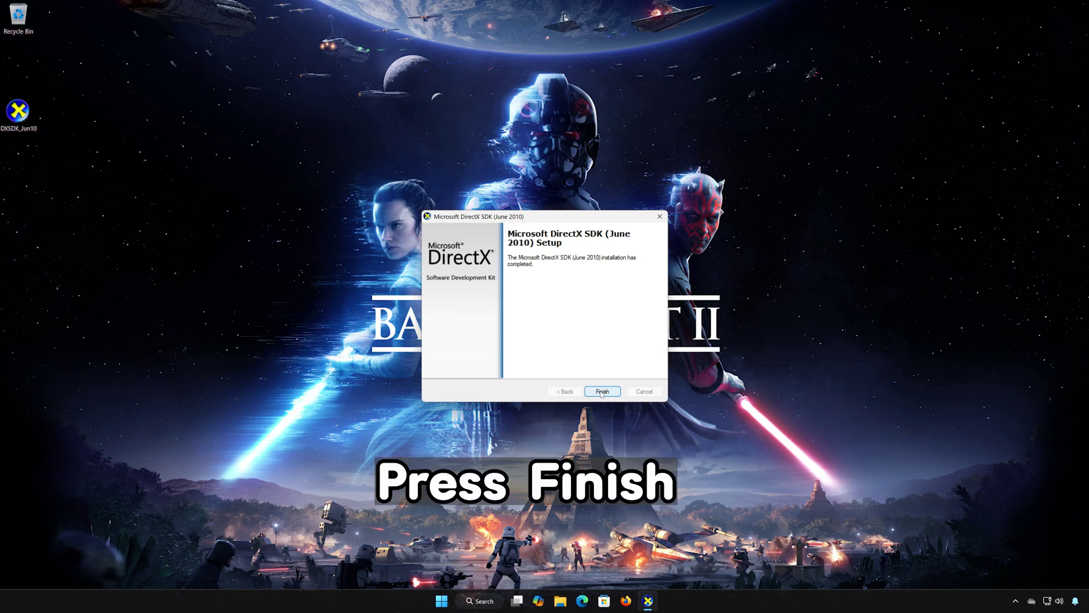
left_click(605, 392)
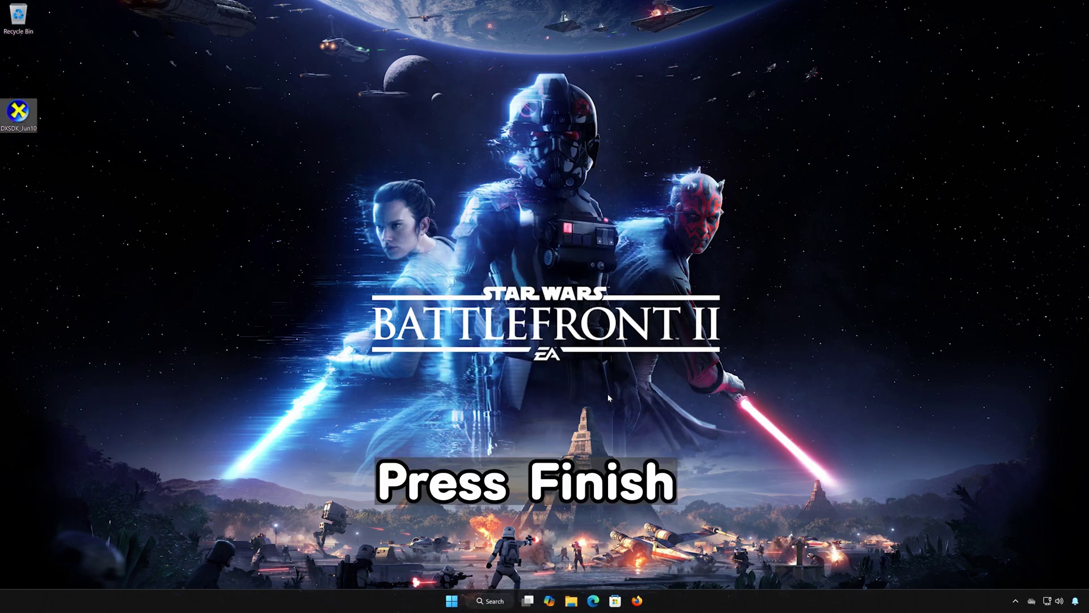
- Restart the PC to finish the DirectX SDK installation
left_click(454, 597)
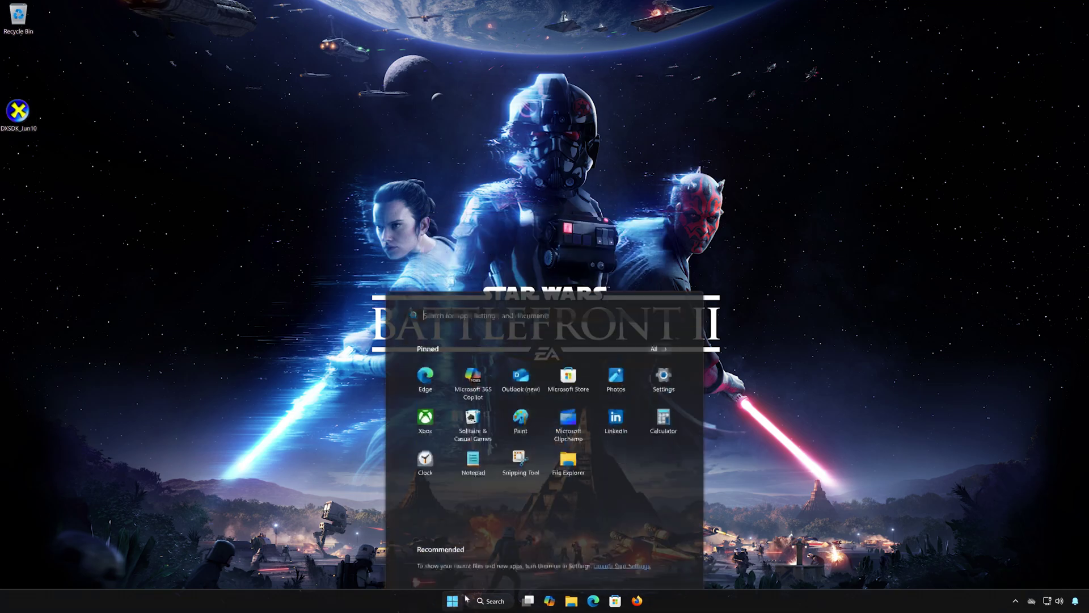
left_click(668, 566)
left_click(669, 545)
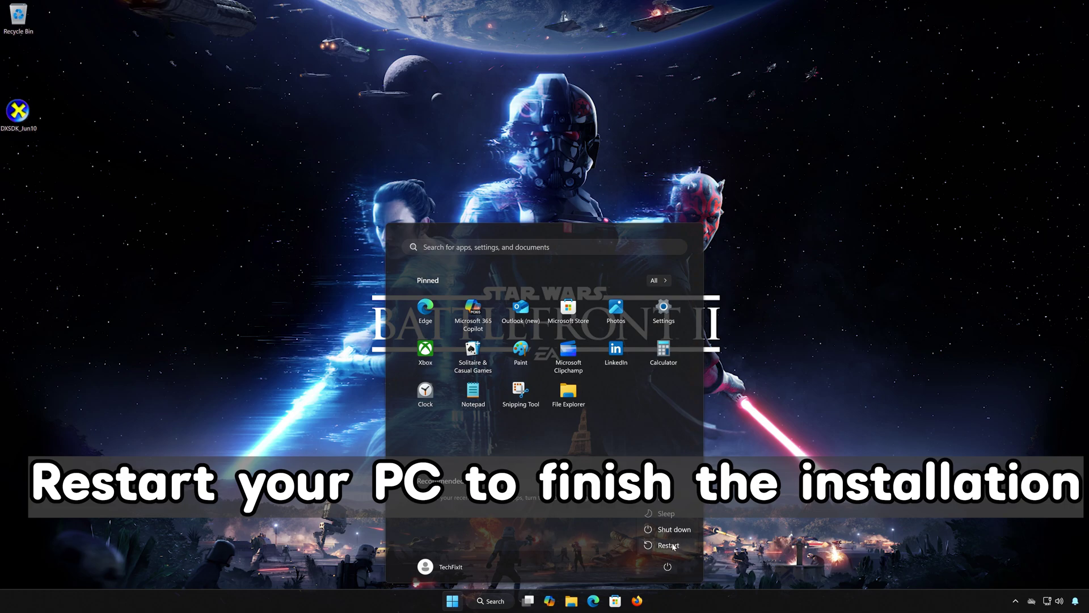